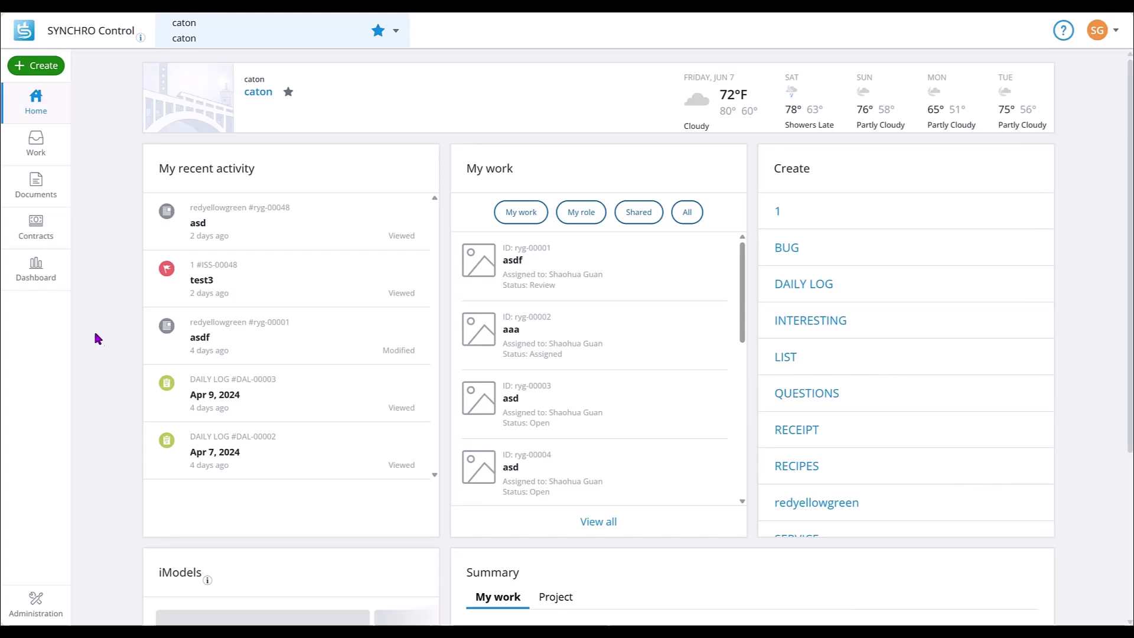
- Open the Personal Dashboard and toggle form 1 off and back on in the Form list
{"action": "left_click", "coordinate": [61, 280]}
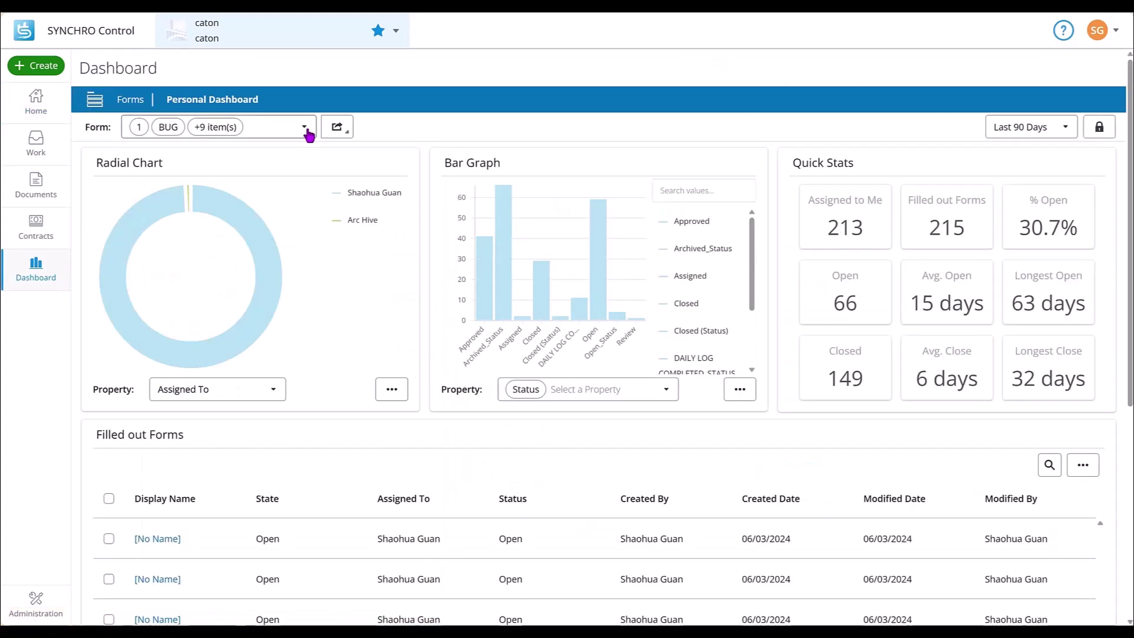
{"action": "left_click", "coordinate": [305, 127]}
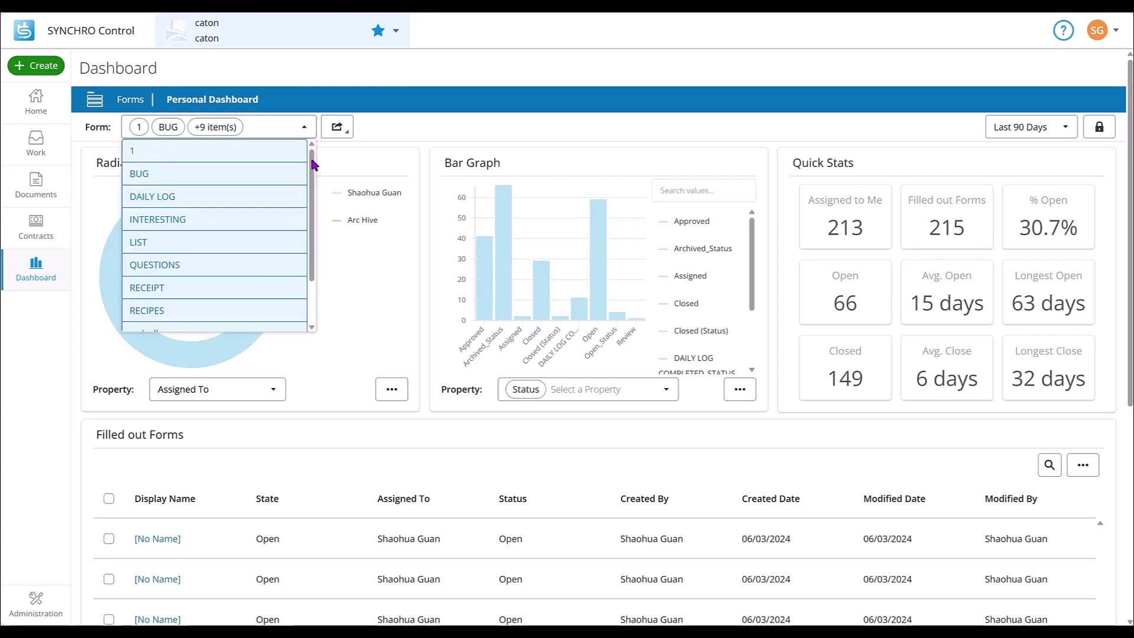
{"action": "mouse_move", "coordinate": [313, 164]}
{"action": "left_mouse_down"}
{"action": "mouse_move", "coordinate": [314, 219]}
{"action": "mouse_move", "coordinate": [308, 150]}
{"action": "left_mouse_up"}
{"action": "left_click", "coordinate": [298, 155]}
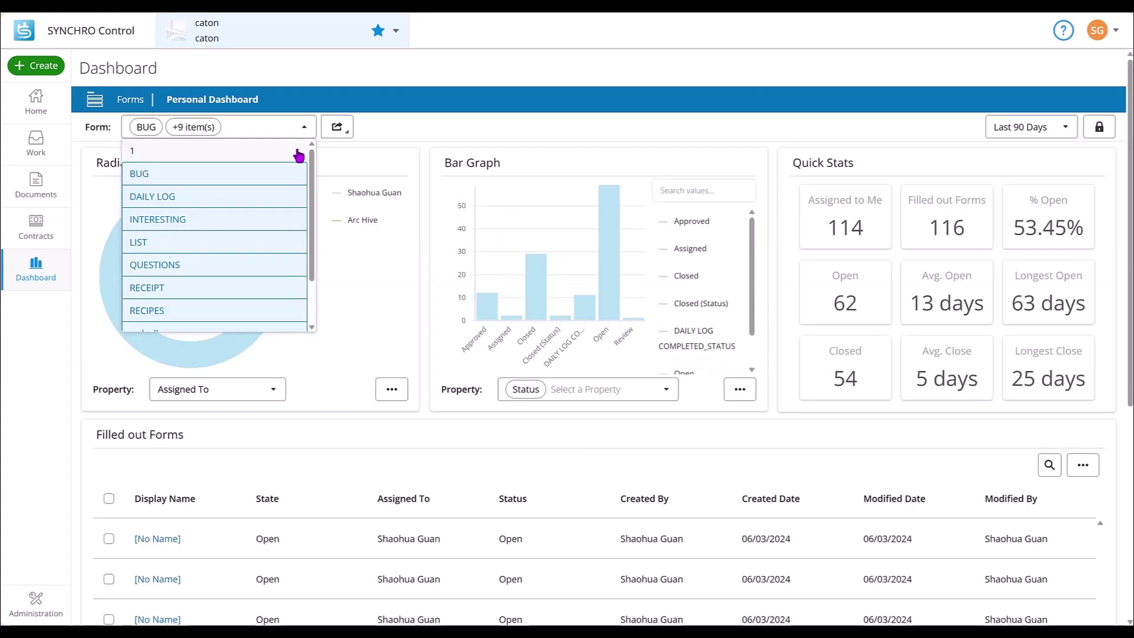
{"action": "left_click", "coordinate": [298, 156]}
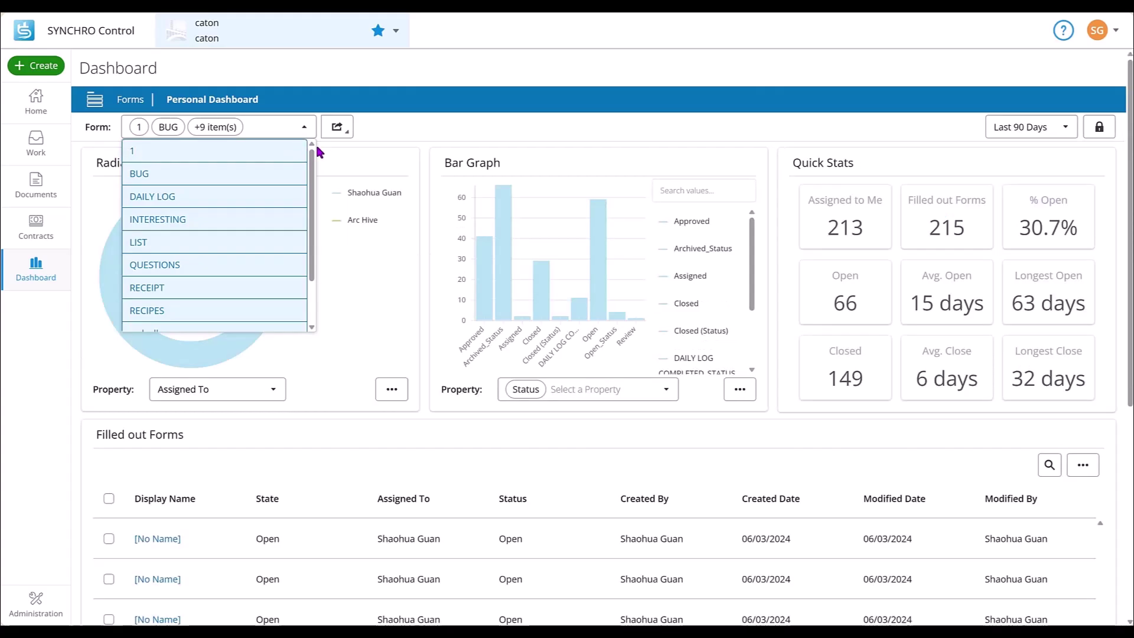
{"action": "left_click", "coordinate": [368, 133]}
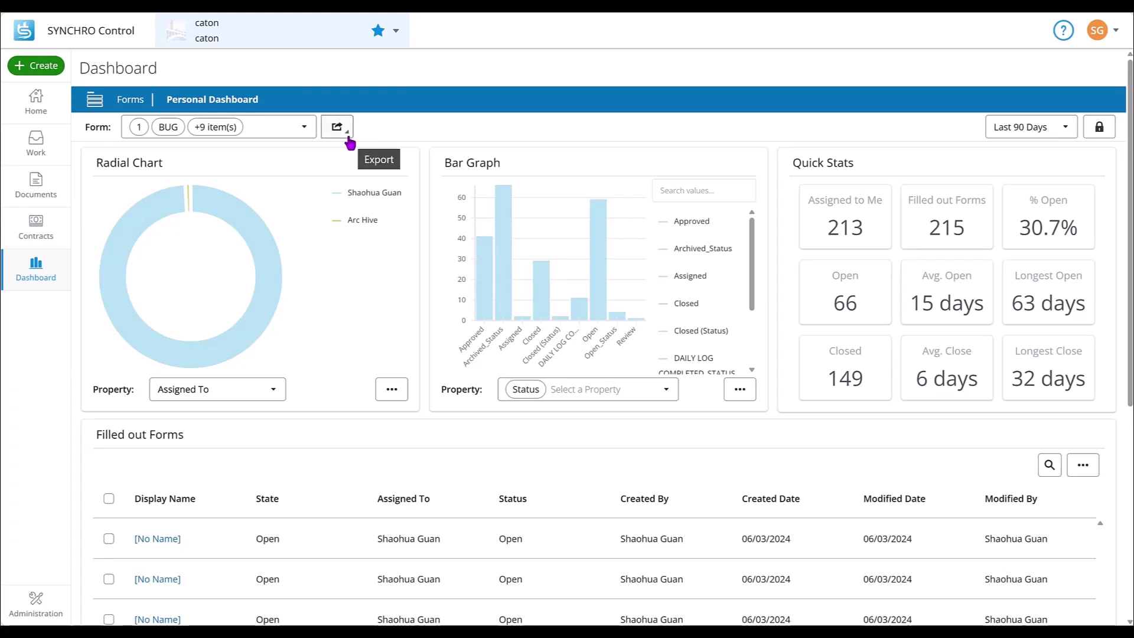
- Switch the date range to Last 30 Days, then to All Forms
{"action": "left_click", "coordinate": [1073, 134]}
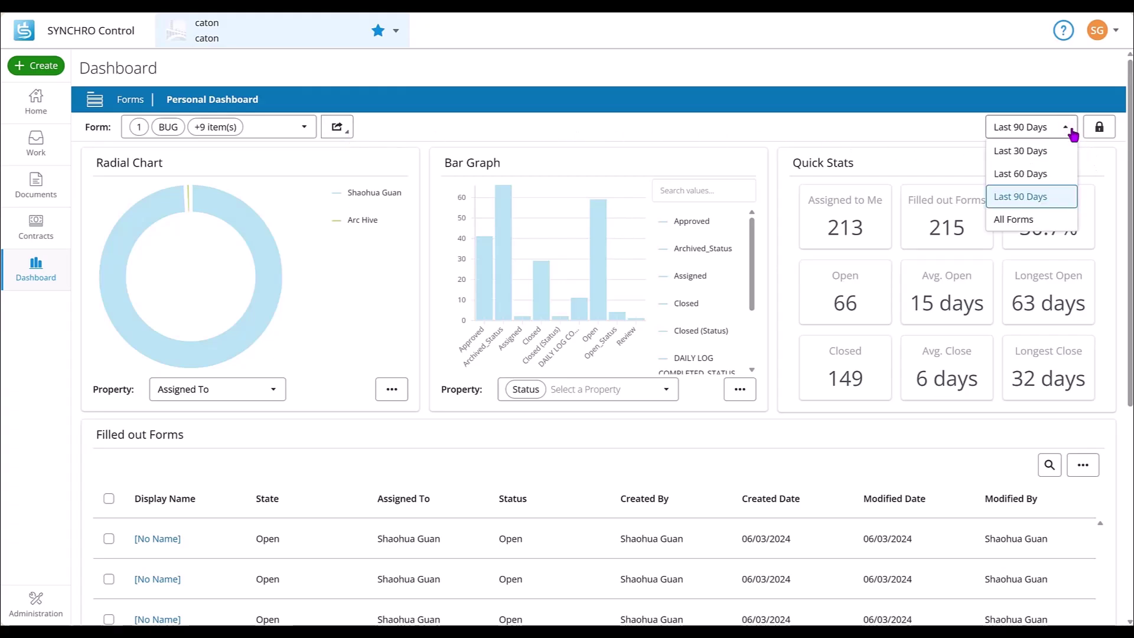
{"action": "left_click", "coordinate": [1069, 155]}
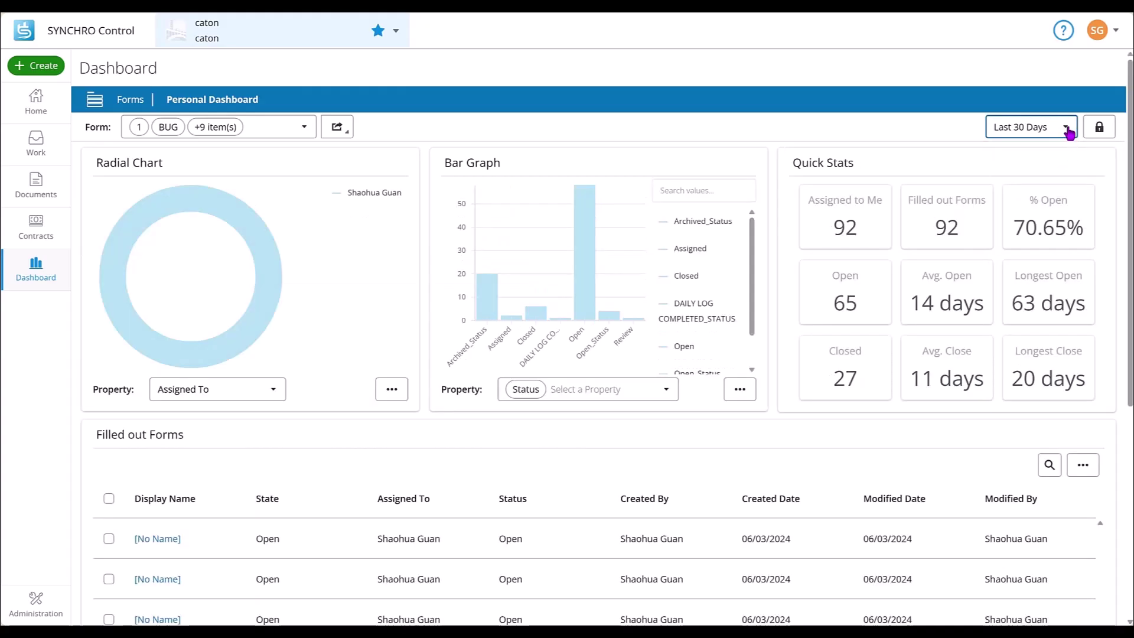
{"action": "left_click", "coordinate": [1068, 133]}
{"action": "left_click", "coordinate": [1055, 223]}
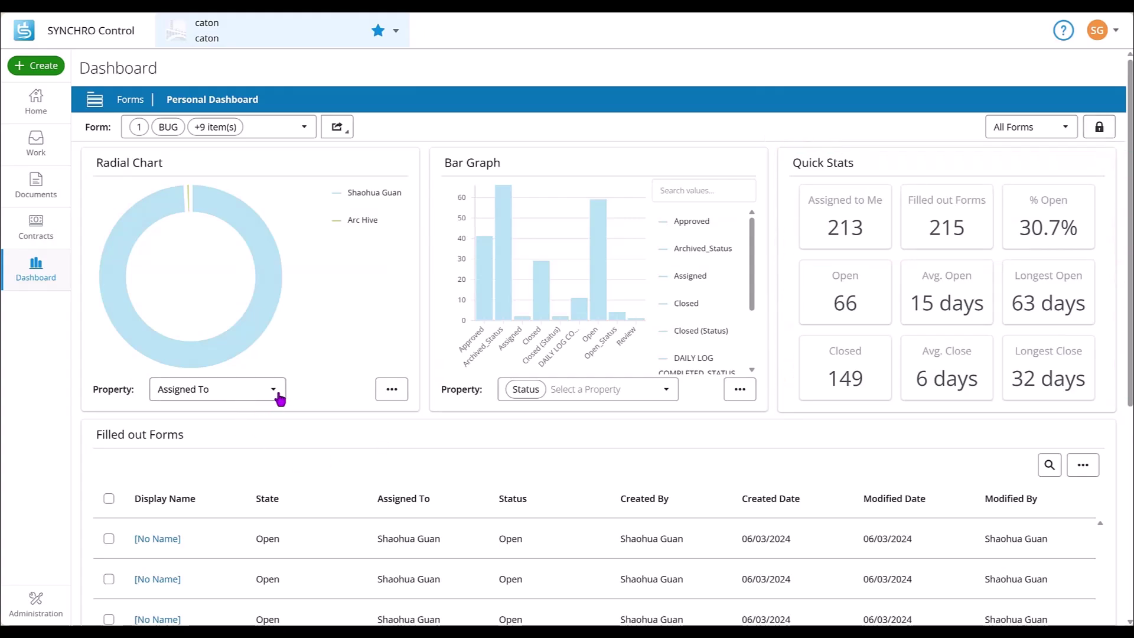
- Set the radial chart's property to State
{"action": "left_click", "coordinate": [280, 399]}
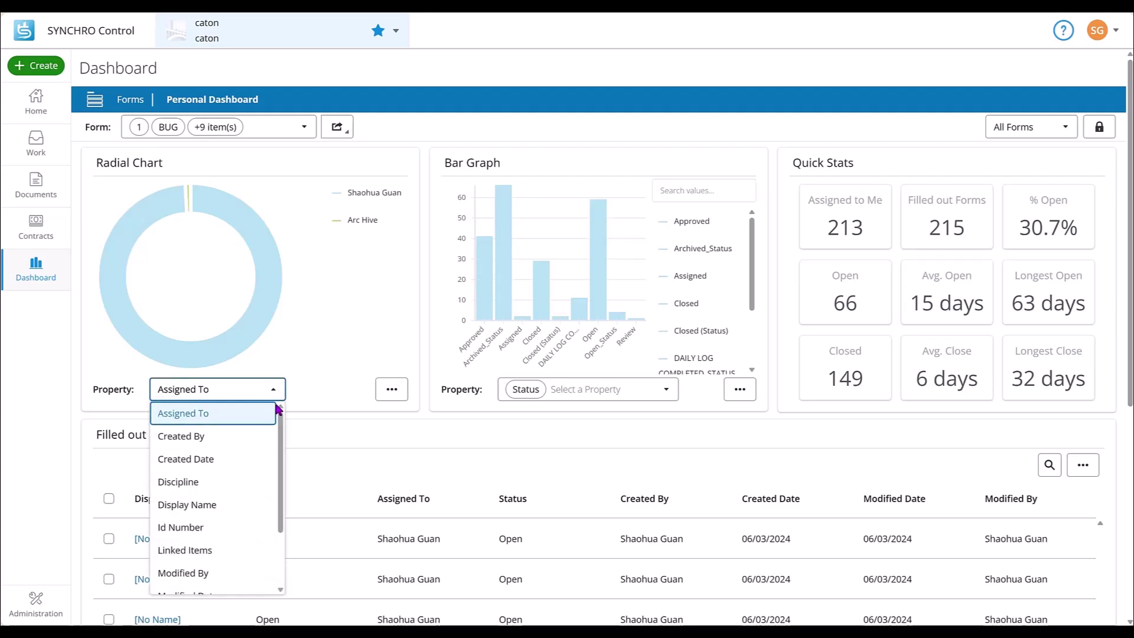
{"action": "scroll", "coordinate": [278, 443], "scroll_direction": "down", "scroll_amount": 3}
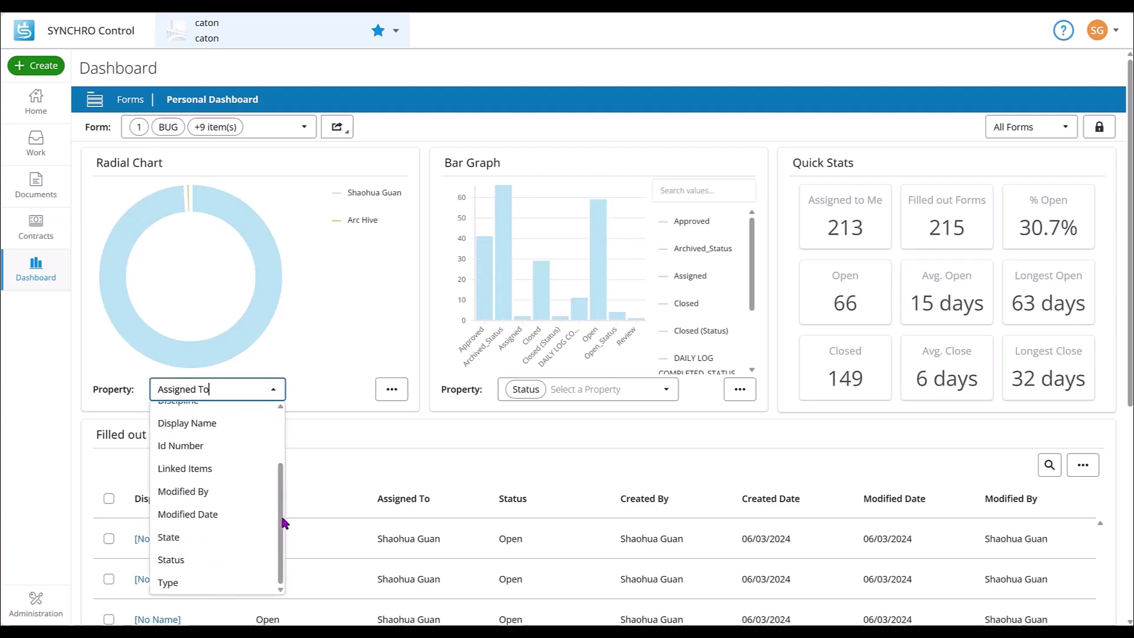
{"action": "left_click", "coordinate": [269, 547]}
- Filter the dashboard to Open, then Closed forms, clearing each State filter chip
{"action": "mouse_move", "coordinate": [277, 285]}
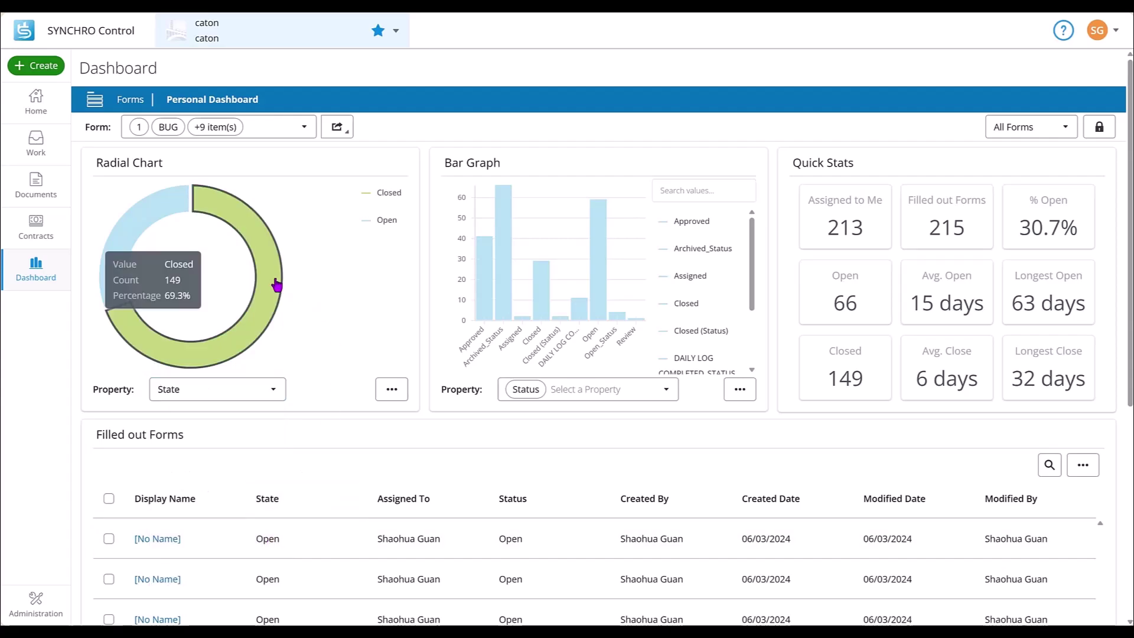
{"action": "mouse_move", "coordinate": [163, 218]}
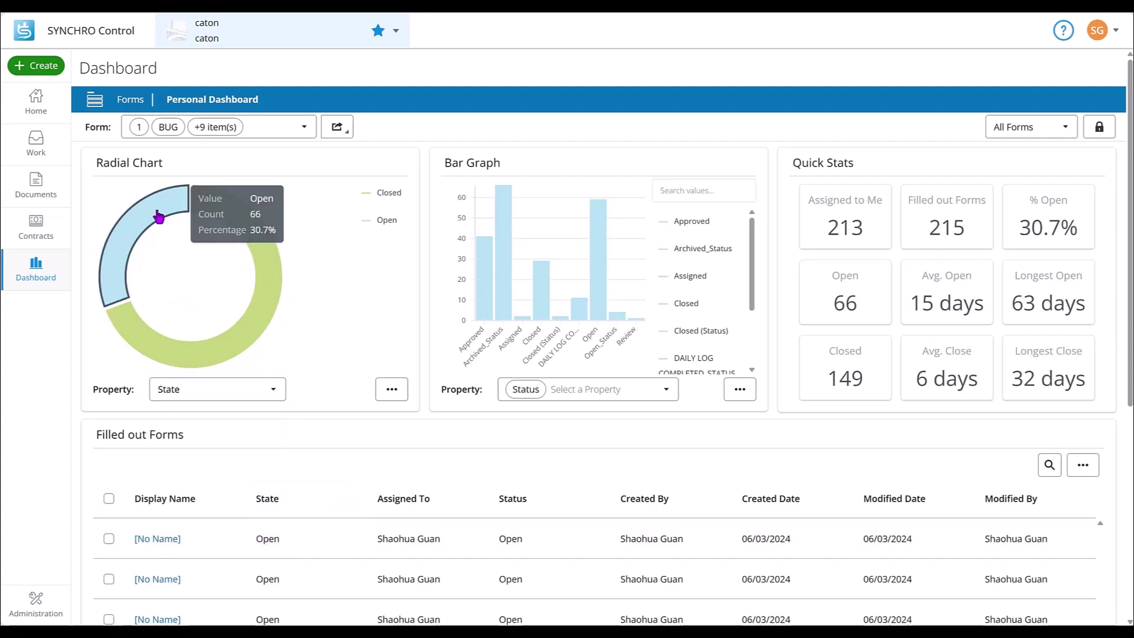
{"action": "left_click", "coordinate": [158, 218]}
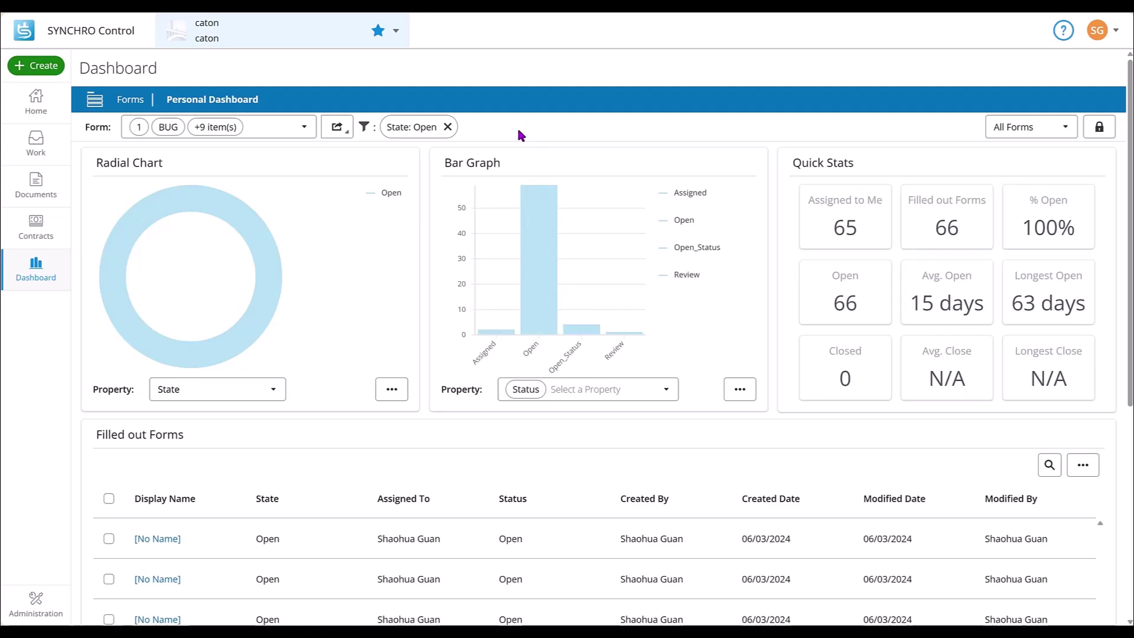
{"action": "left_click", "coordinate": [448, 127]}
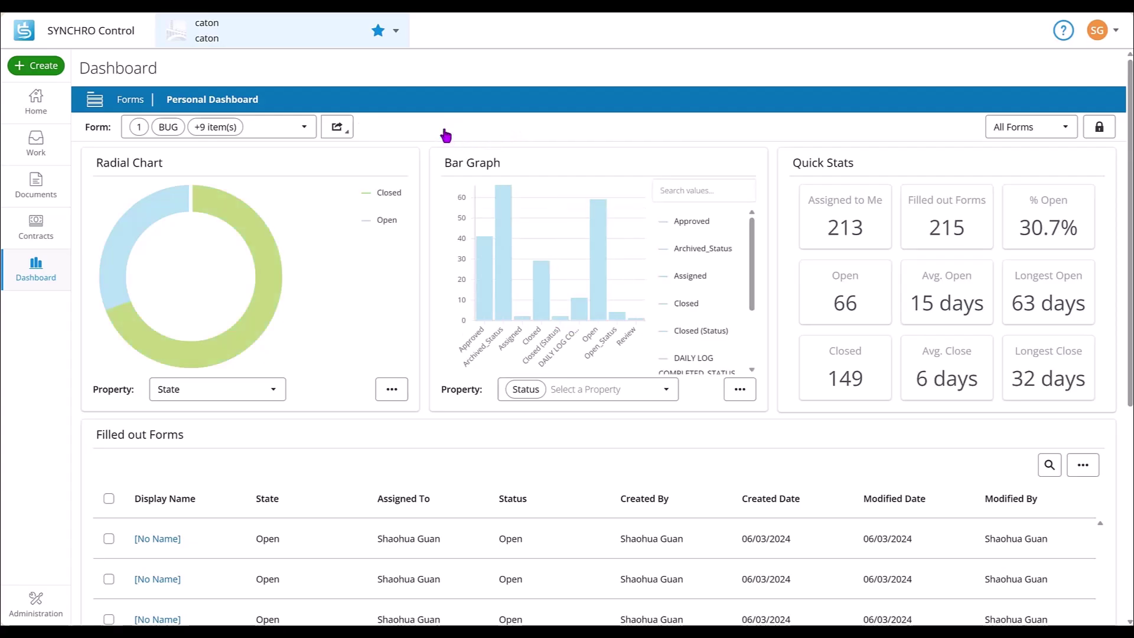
{"action": "mouse_move", "coordinate": [399, 222]}
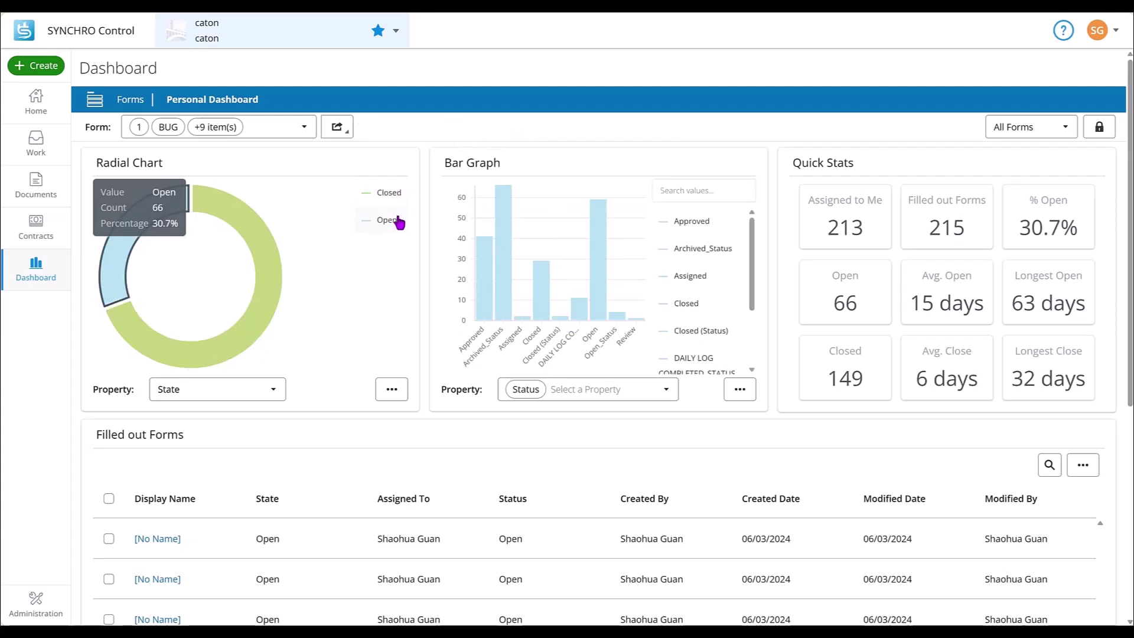
{"action": "left_click", "coordinate": [403, 199]}
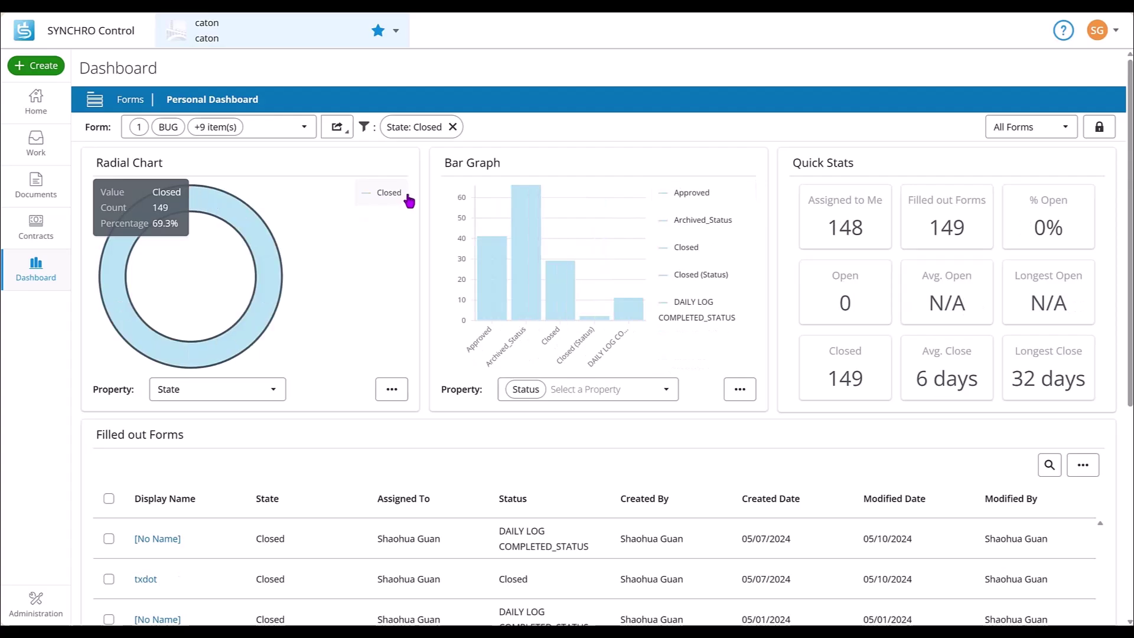
{"action": "left_click", "coordinate": [453, 128]}
- Set the radial chart's property to Display Name and exclude [No Value]
{"action": "left_click", "coordinate": [274, 391]}
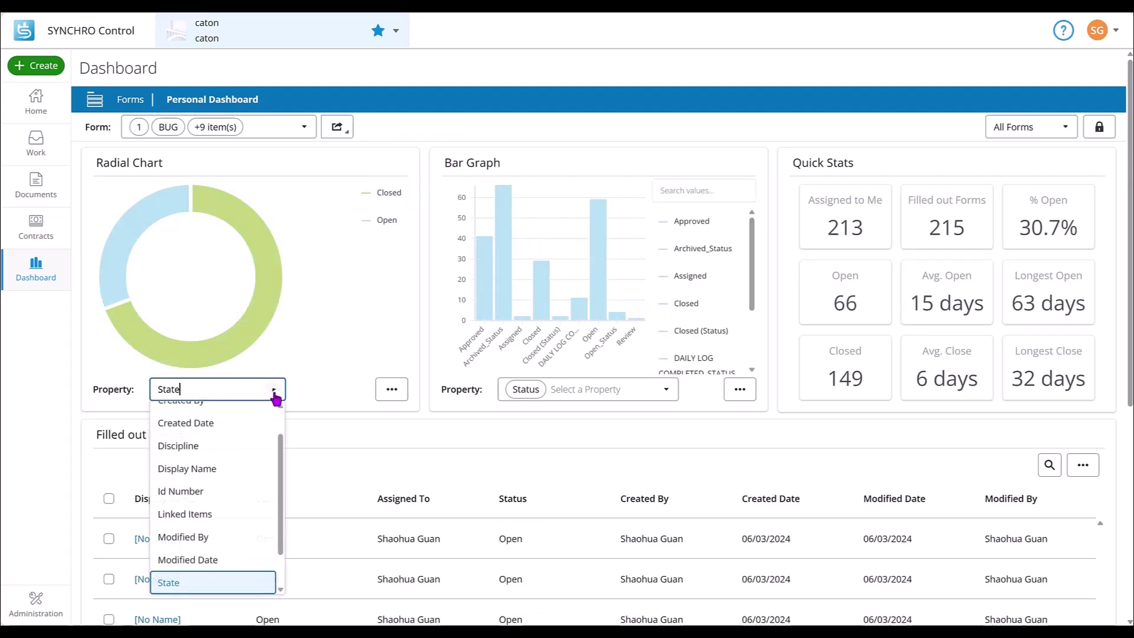
{"action": "scroll", "coordinate": [253, 476], "scroll_direction": "up", "scroll_amount": 1}
{"action": "left_click", "coordinate": [237, 505]}
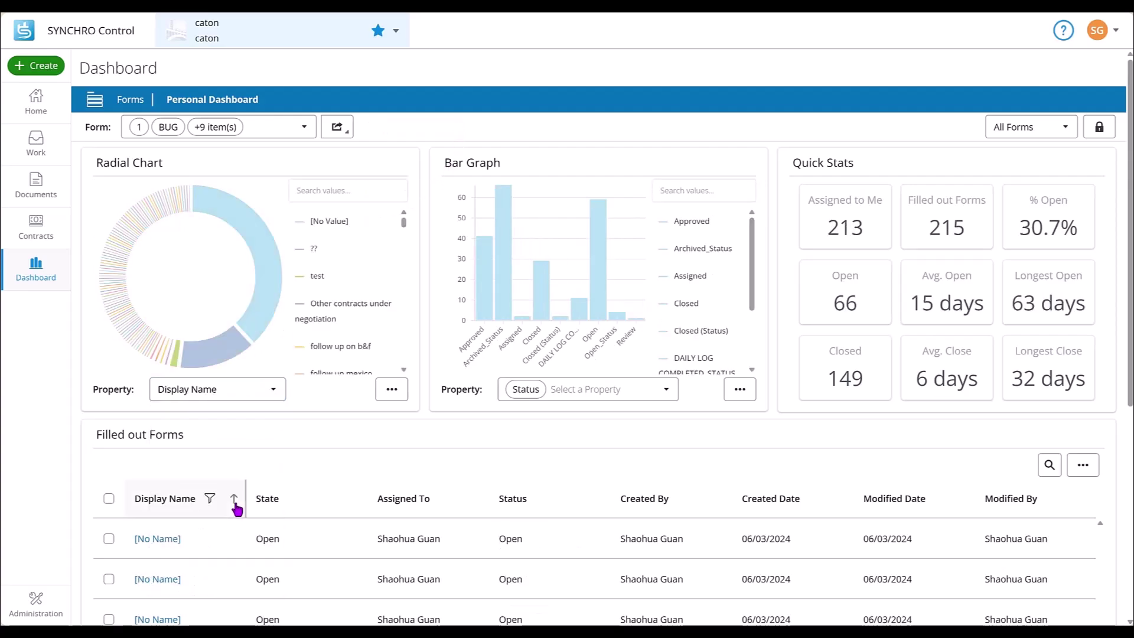
{"action": "left_click", "coordinate": [405, 401]}
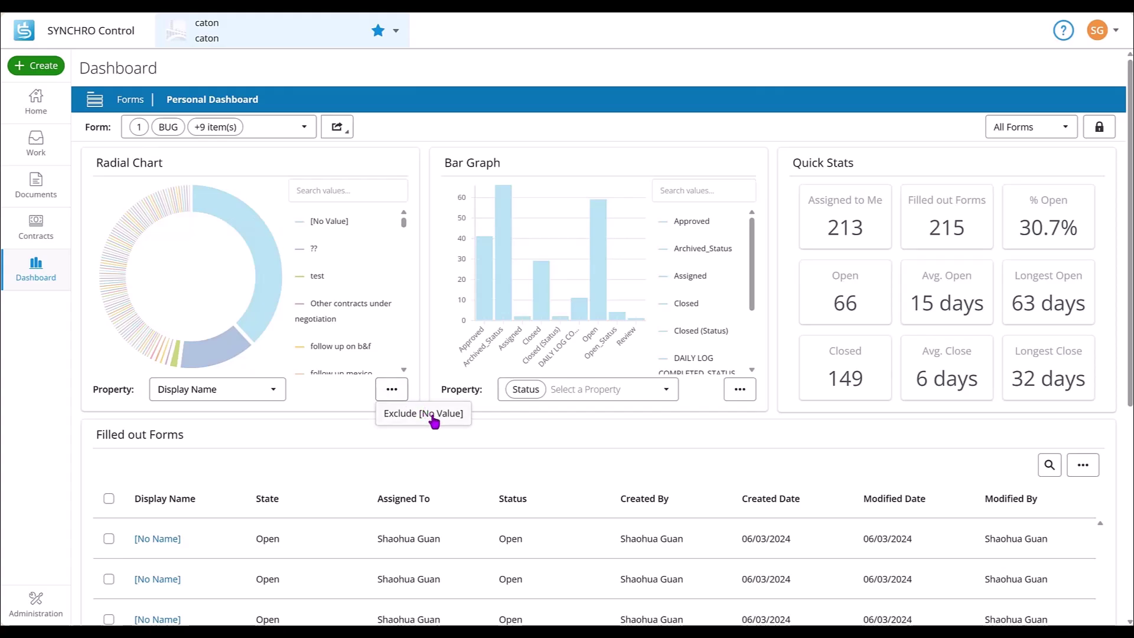
{"action": "left_click", "coordinate": [467, 421]}
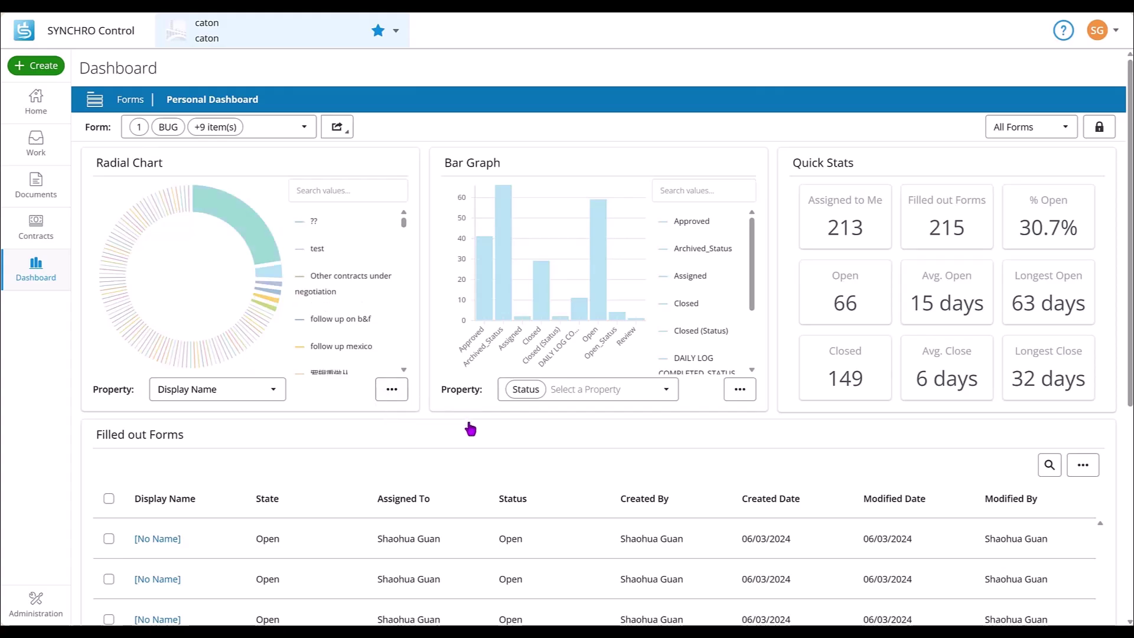
- Search the legend for 'test', filter to test1, then remove that filter
{"action": "left_click_drag", "start_coordinate": [404, 230], "coordinate": [401, 206]}
{"action": "left_click", "coordinate": [382, 194]}
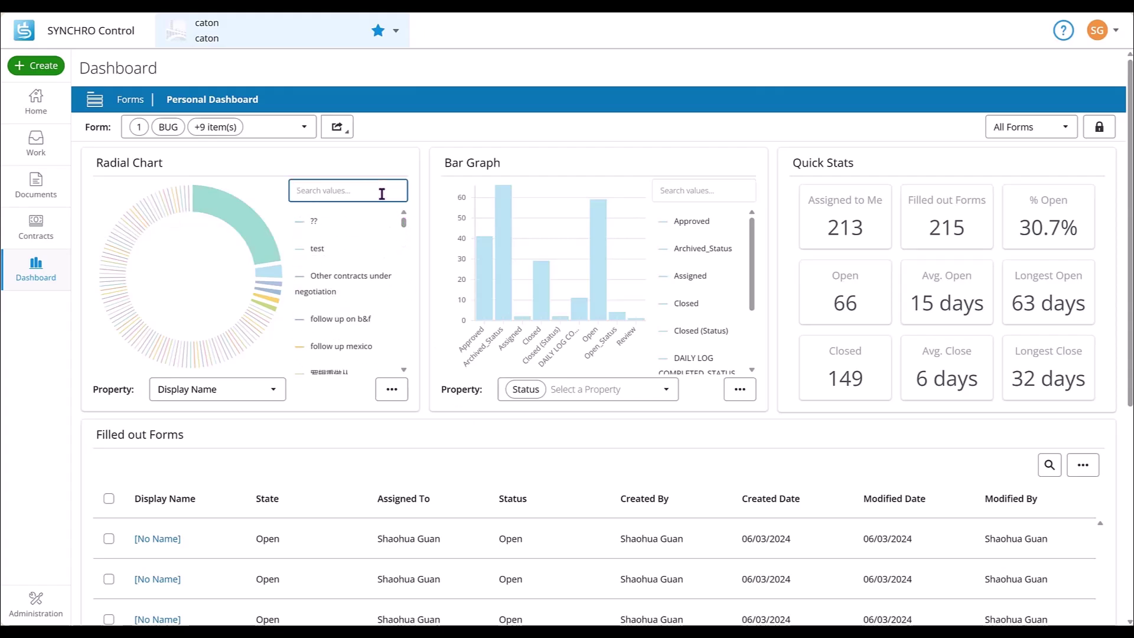
{"action": "type", "text": "test"}
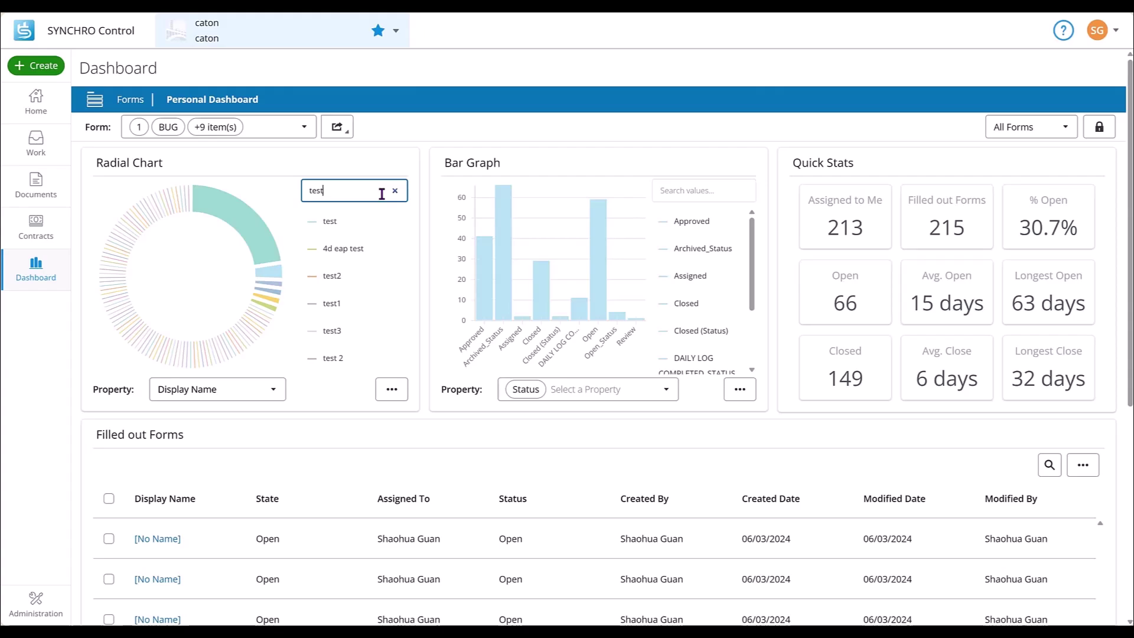
{"action": "mouse_move", "coordinate": [376, 329]}
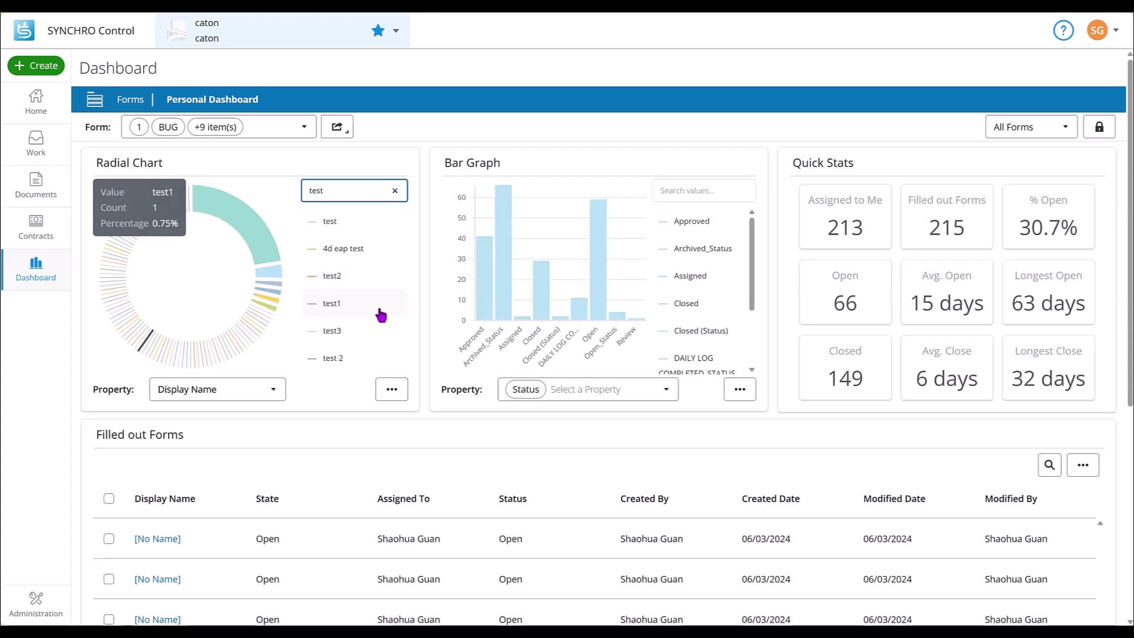
{"action": "left_click", "coordinate": [381, 316]}
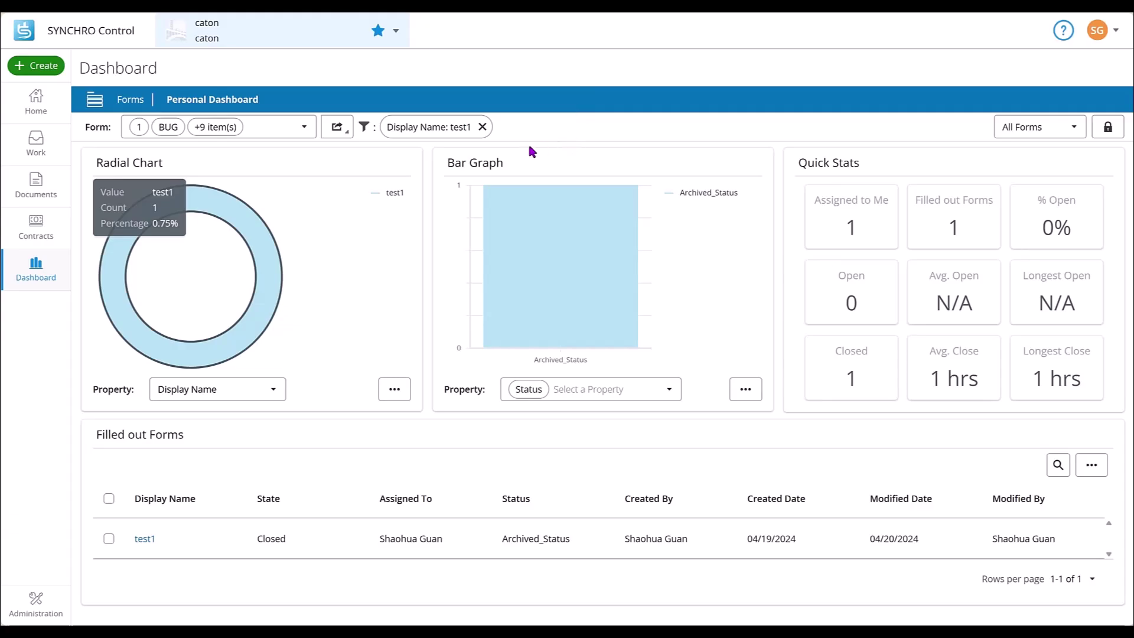
{"action": "left_click", "coordinate": [482, 126]}
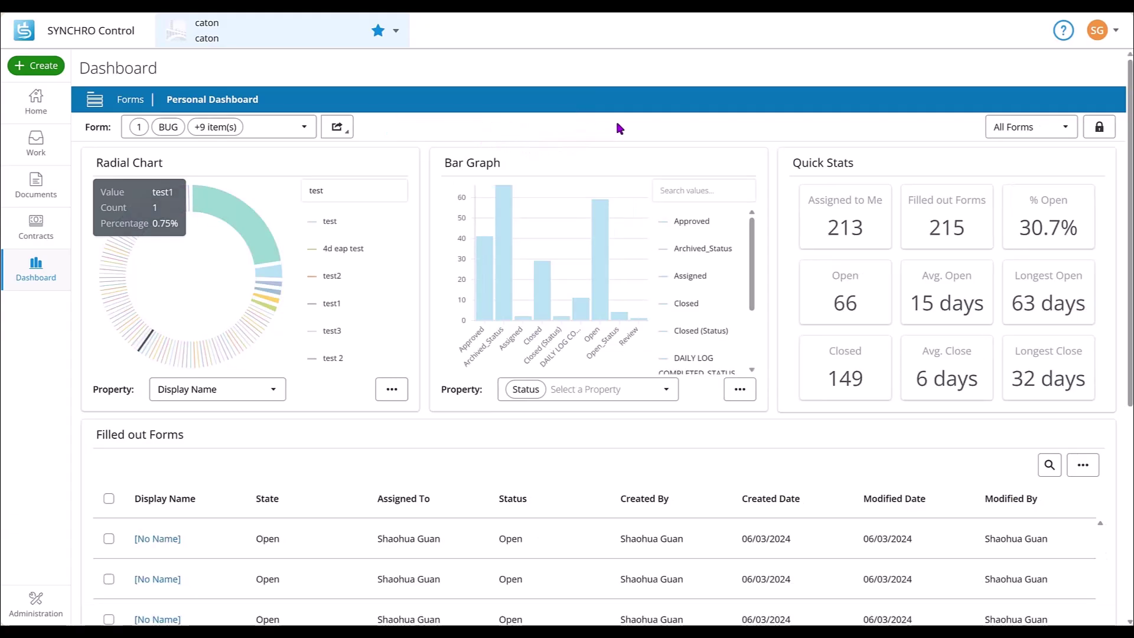
{"action": "left_click", "coordinate": [668, 391]}
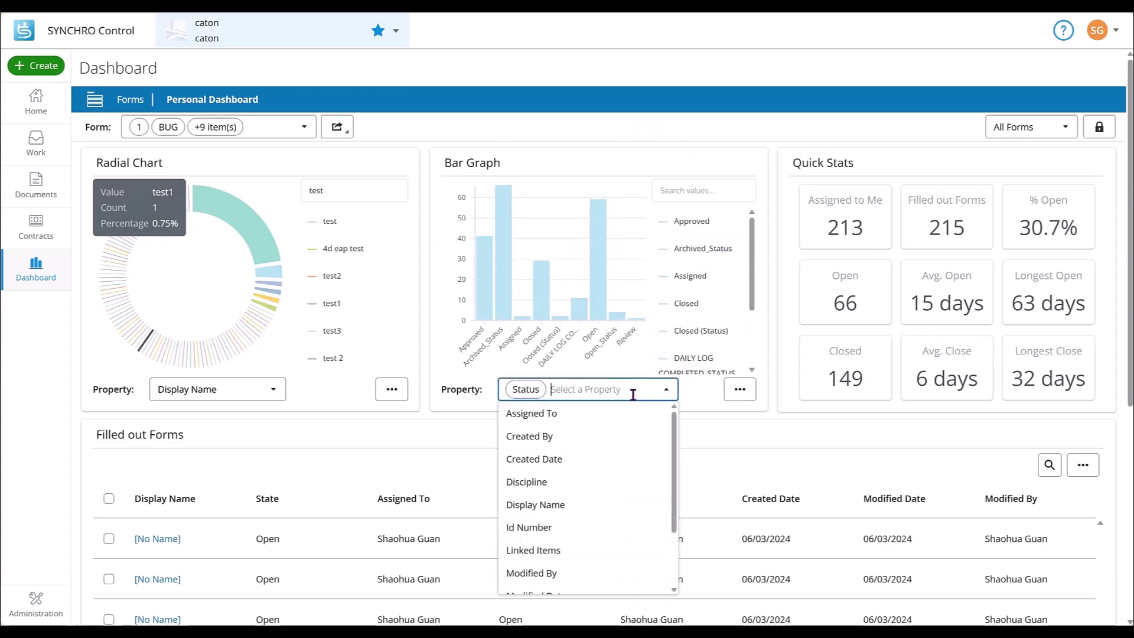
{"action": "type", "text": "s"}
{"action": "left_click", "coordinate": [633, 394]}
{"action": "left_click", "coordinate": [645, 390]}
{"action": "type", "text": "st"}
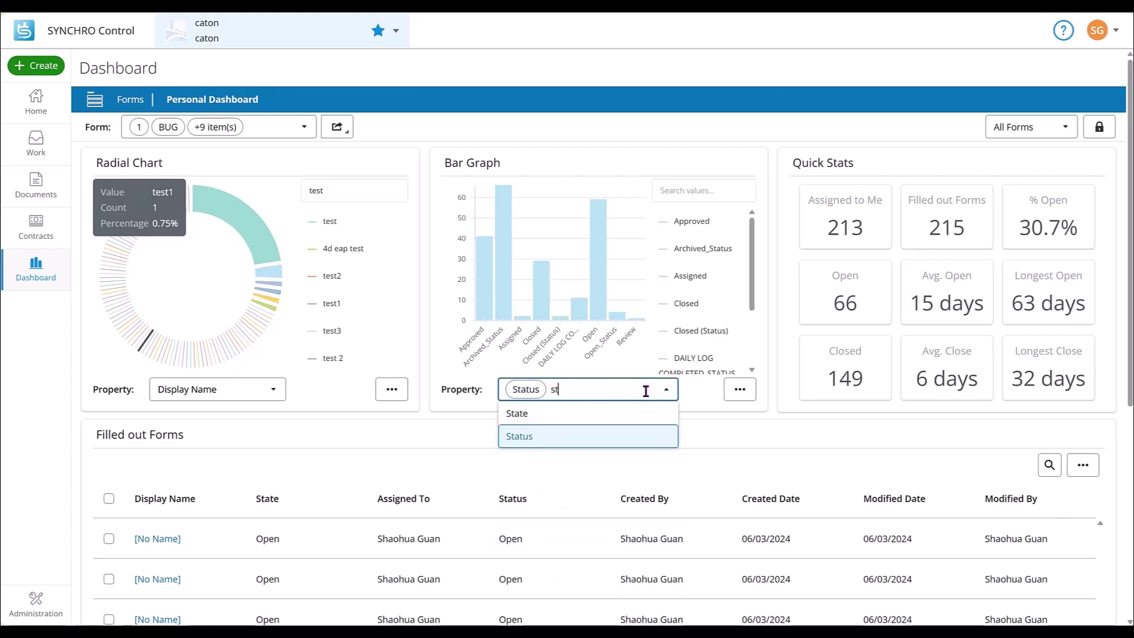
{"action": "left_click", "coordinate": [612, 416]}
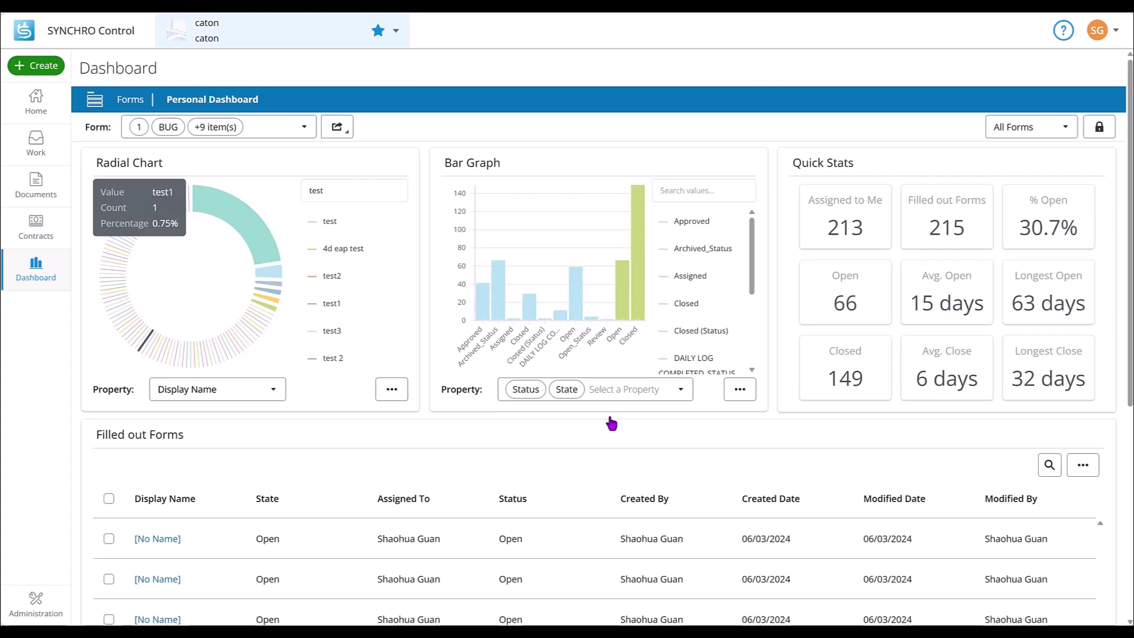
{"action": "left_click", "coordinate": [741, 390]}
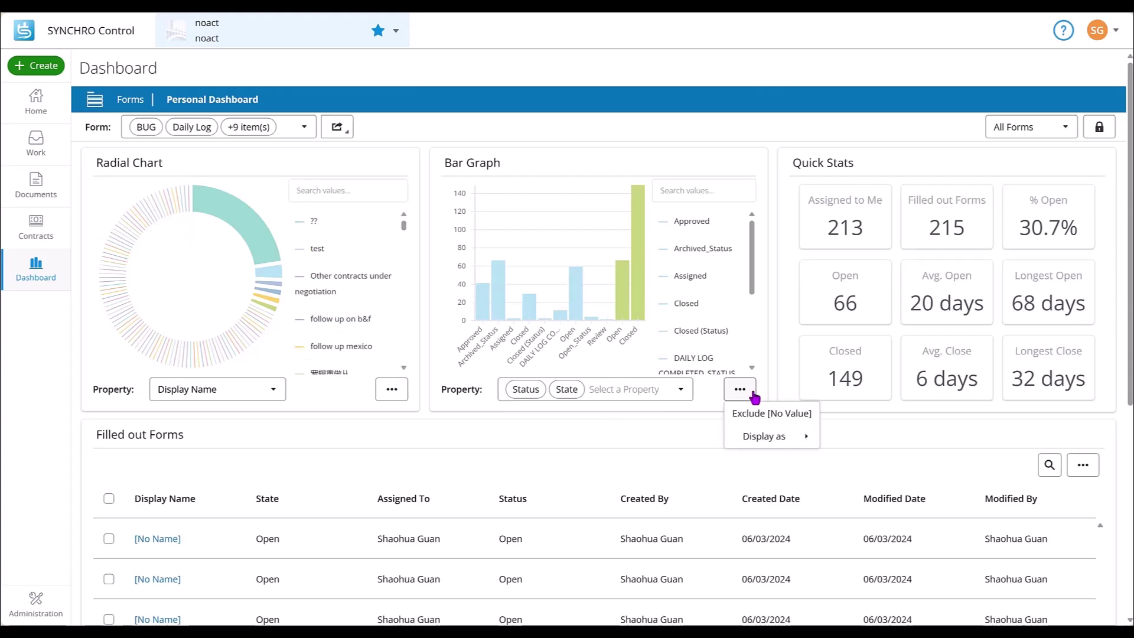
{"action": "mouse_move", "coordinate": [787, 434]}
{"action": "left_click", "coordinate": [890, 440]}
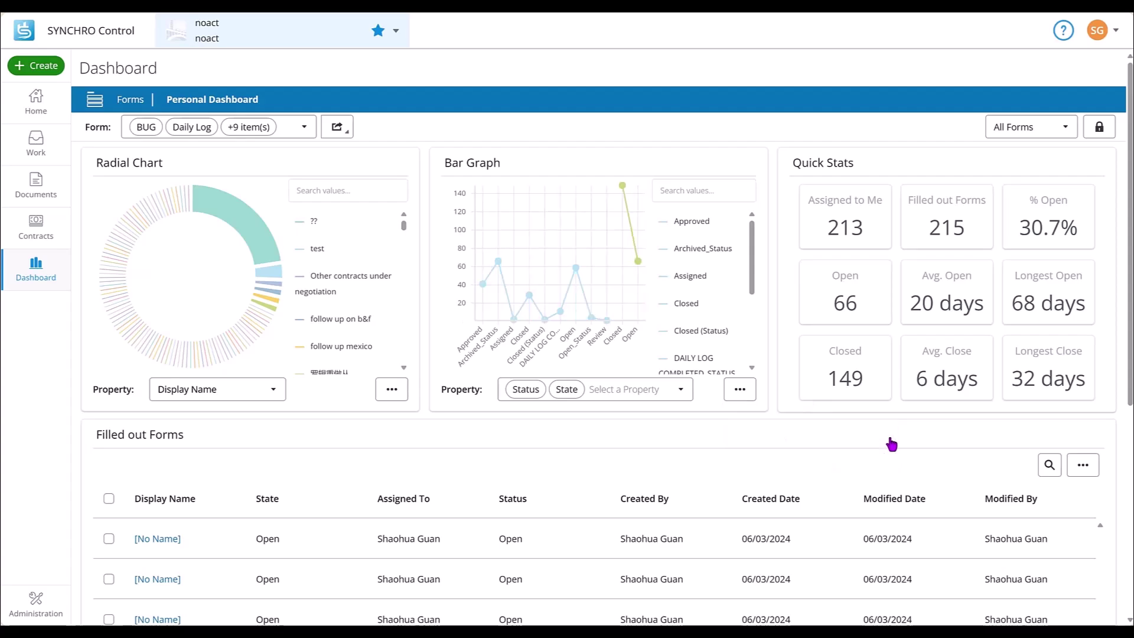
{"action": "left_click", "coordinate": [741, 391]}
{"action": "mouse_move", "coordinate": [794, 437]}
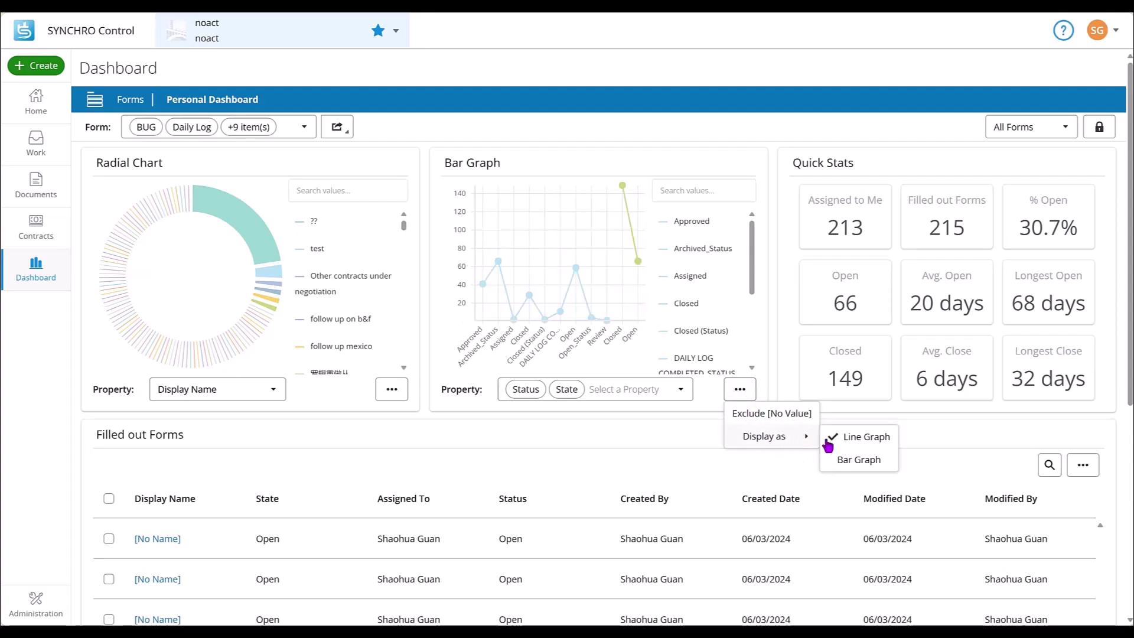
{"action": "left_click", "coordinate": [858, 460]}
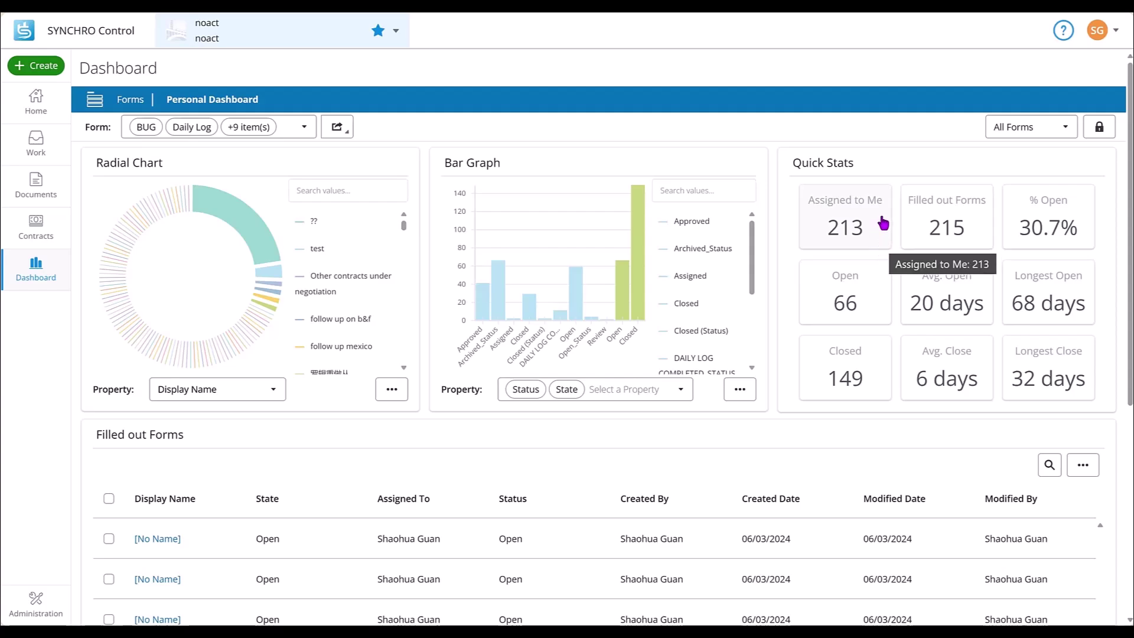
- Filter to Assigned to Me, clear that filter, then open the first [No Name] form
{"action": "left_click", "coordinate": [883, 223]}
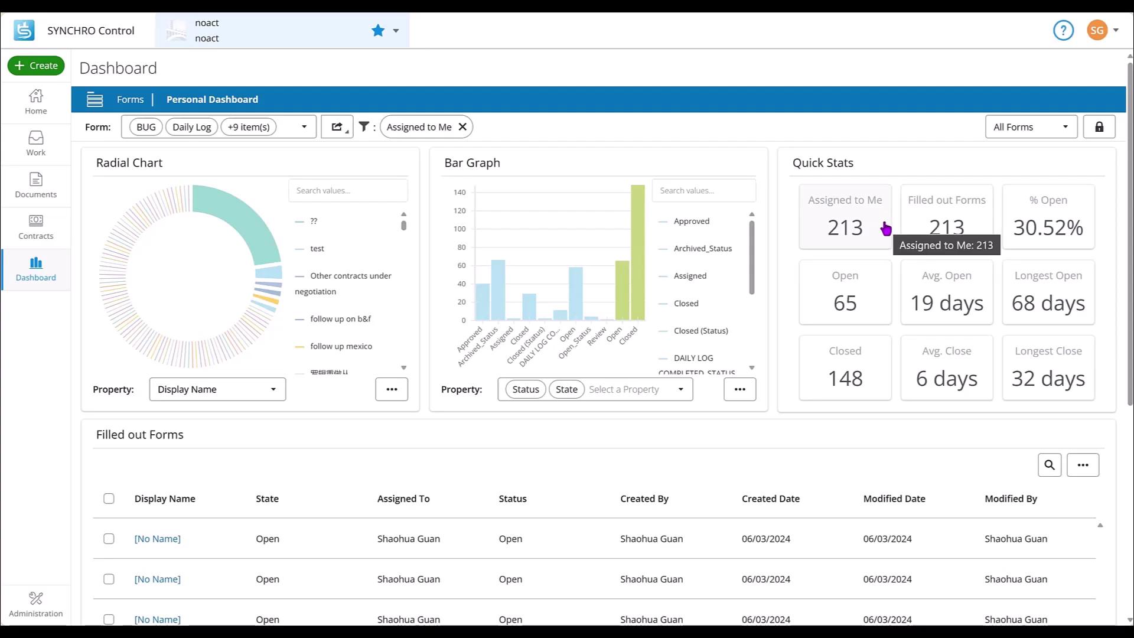
{"action": "left_click", "coordinate": [463, 127]}
{"action": "scroll", "coordinate": [777, 410], "scroll_direction": "down", "scroll_amount": 6}
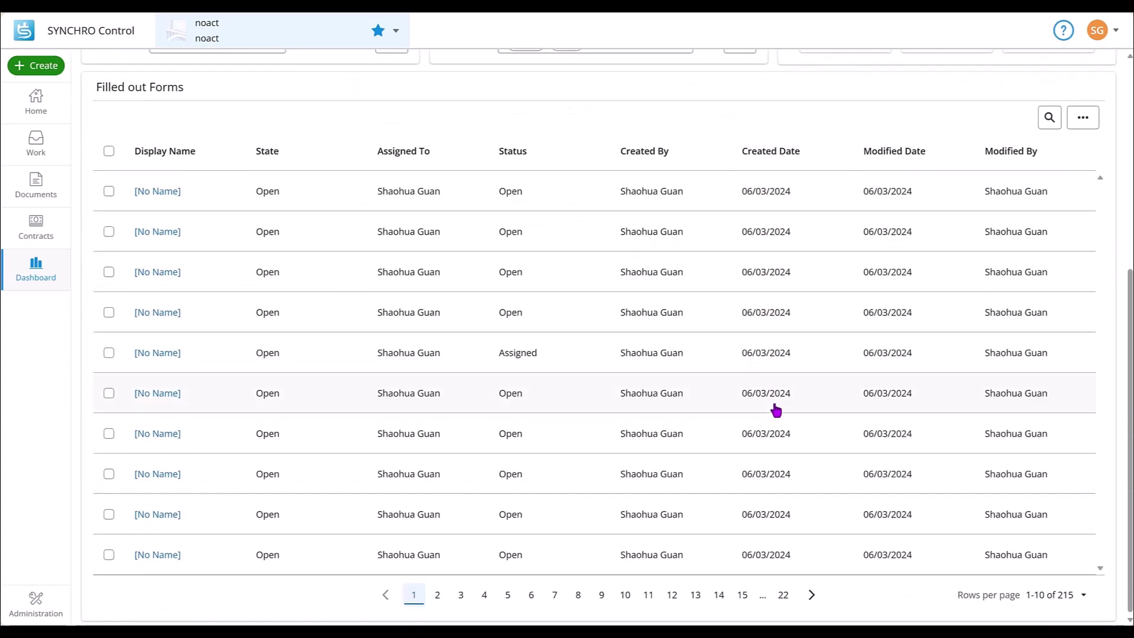
{"action": "left_click", "coordinate": [170, 194]}
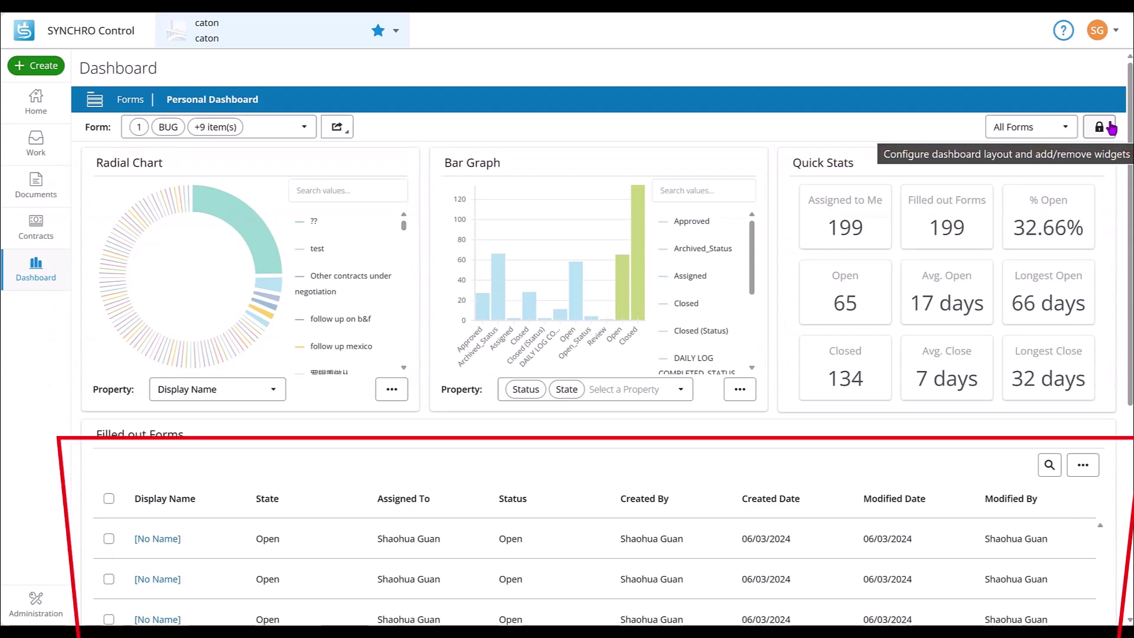
- Unlock the Personal Dashboard layout for widget editing
{"action": "left_click", "coordinate": [1110, 127]}
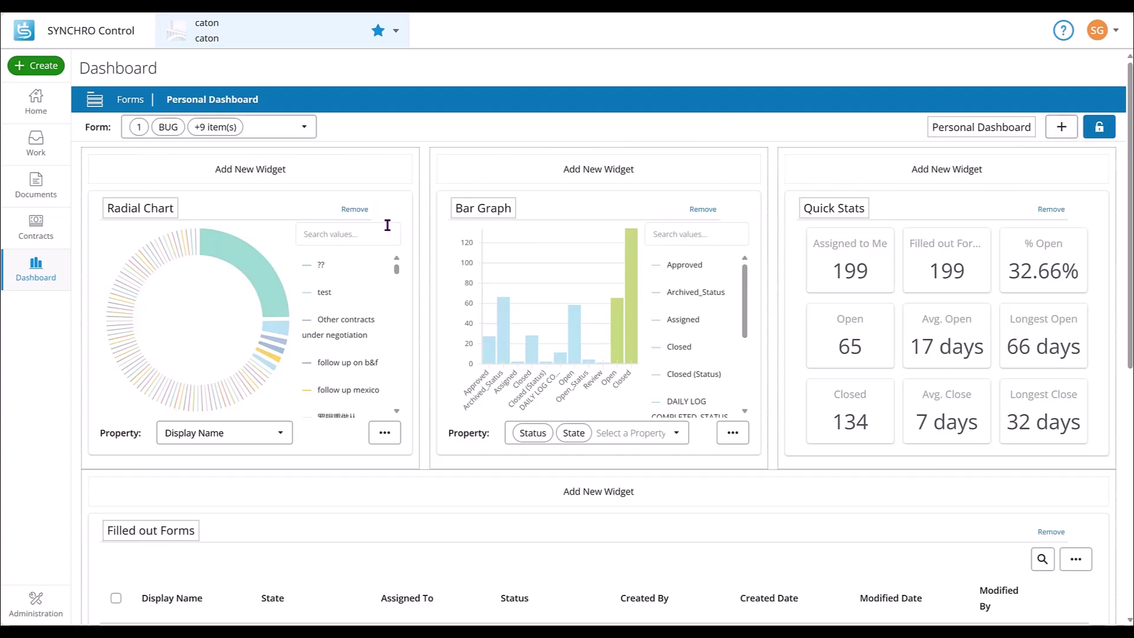
- Remove the Radial Chart, Bar Graph, Quick Stats and Filled out Forms widgets
{"action": "left_click", "coordinate": [355, 209]}
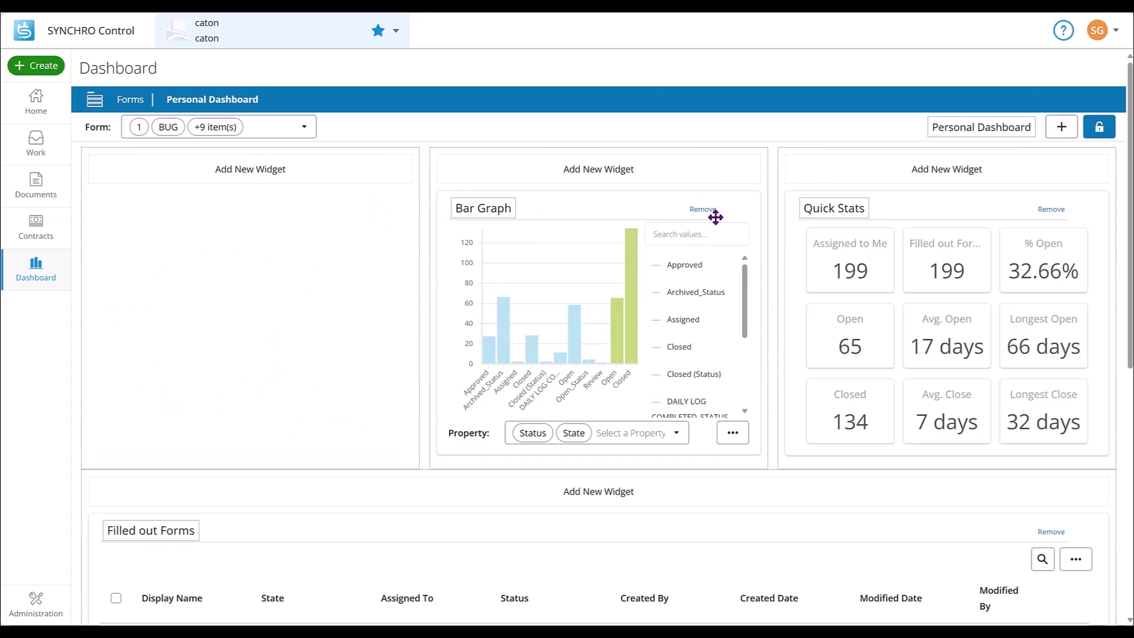
{"action": "left_click", "coordinate": [703, 210]}
{"action": "left_click", "coordinate": [1052, 209]}
{"action": "left_click", "coordinate": [1050, 258]}
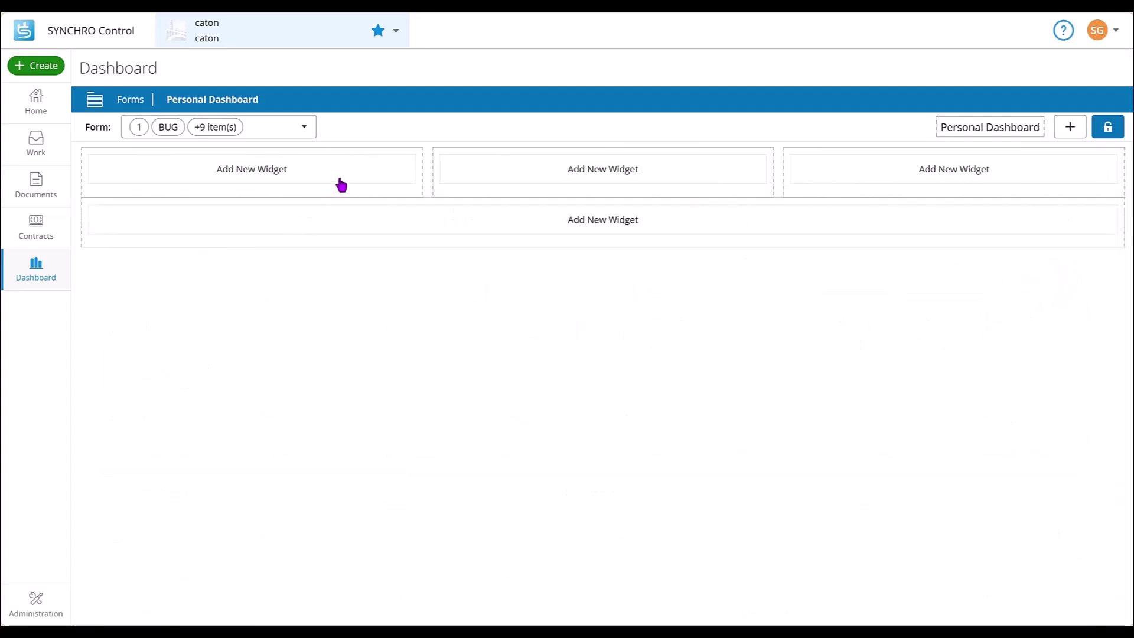
- Add Radial Chart, Bar Graph, Quick Stats and Filled out Forms widgets to the empty slots
{"action": "left_click", "coordinate": [355, 176]}
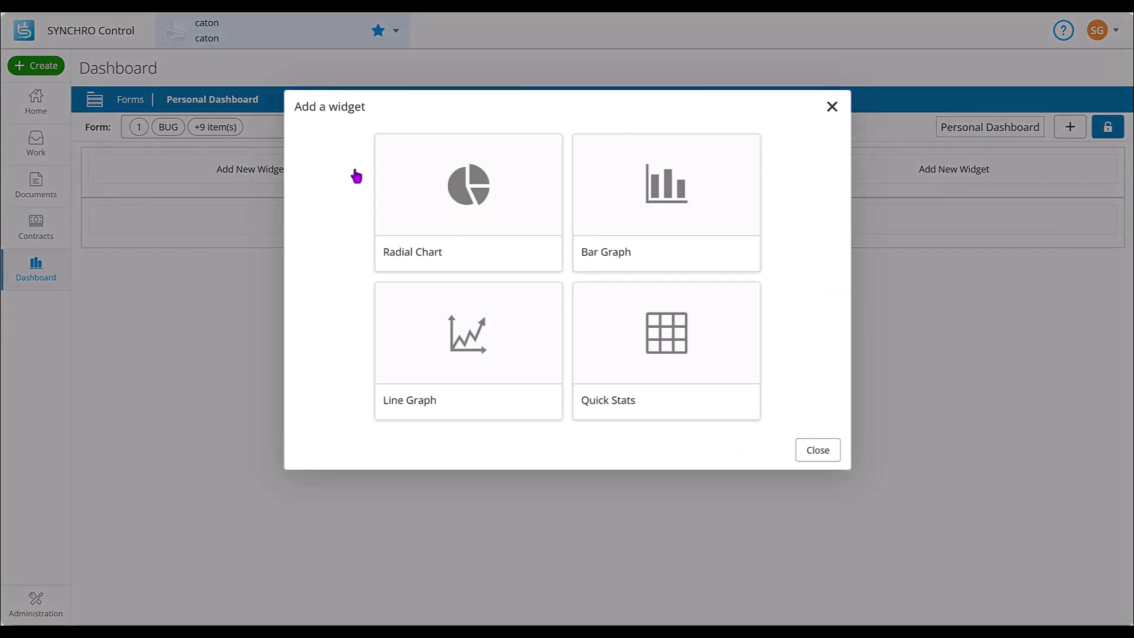
{"action": "left_click", "coordinate": [524, 203]}
{"action": "left_click", "coordinate": [594, 198]}
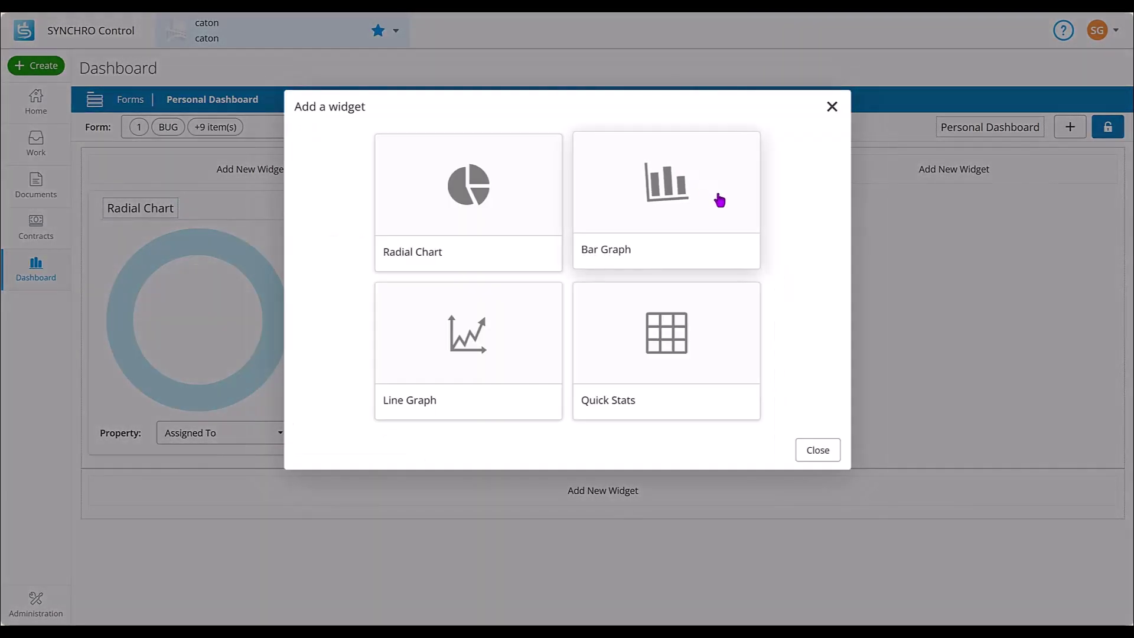
{"action": "left_click", "coordinate": [718, 200]}
{"action": "left_click", "coordinate": [937, 180]}
{"action": "left_click", "coordinate": [689, 357]}
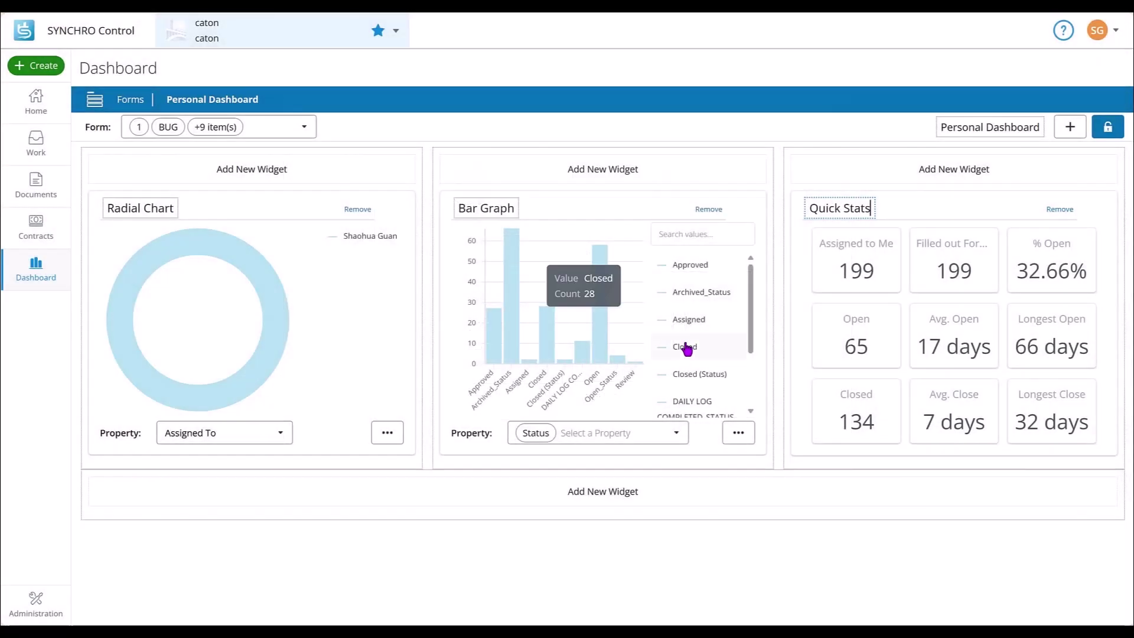
{"action": "scroll", "coordinate": [679, 355], "scroll_direction": "down", "scroll_amount": 3}
{"action": "left_click", "coordinate": [619, 497]}
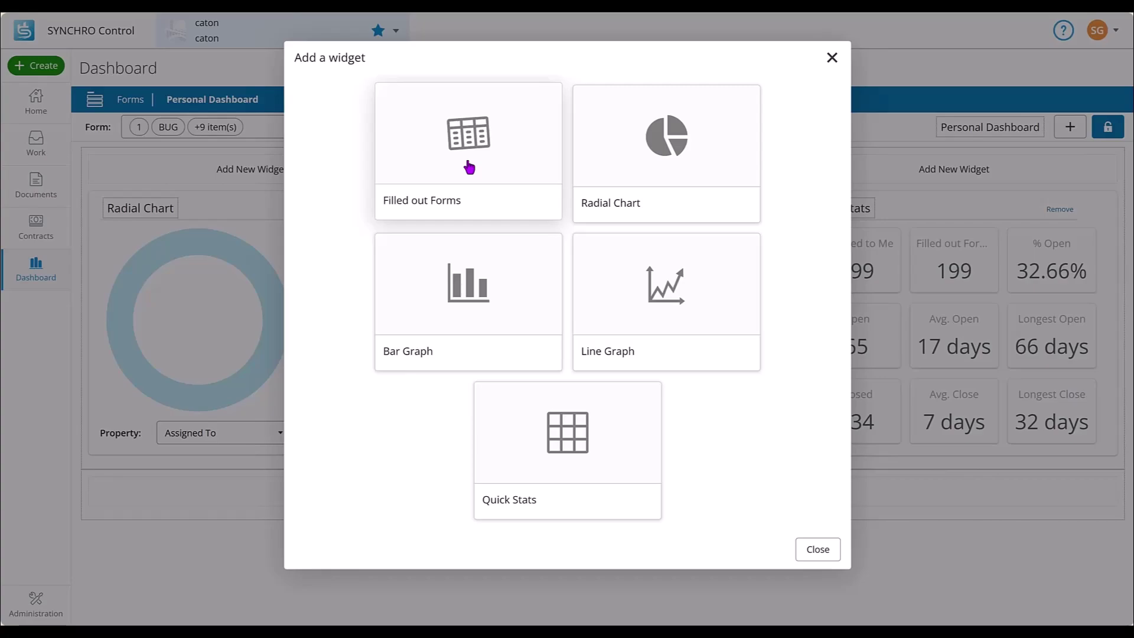
{"action": "left_click", "coordinate": [469, 167]}
{"action": "scroll", "coordinate": [734, 314], "scroll_direction": "down", "scroll_amount": 4}
{"action": "scroll", "coordinate": [734, 317], "scroll_direction": "up", "scroll_amount": 4}
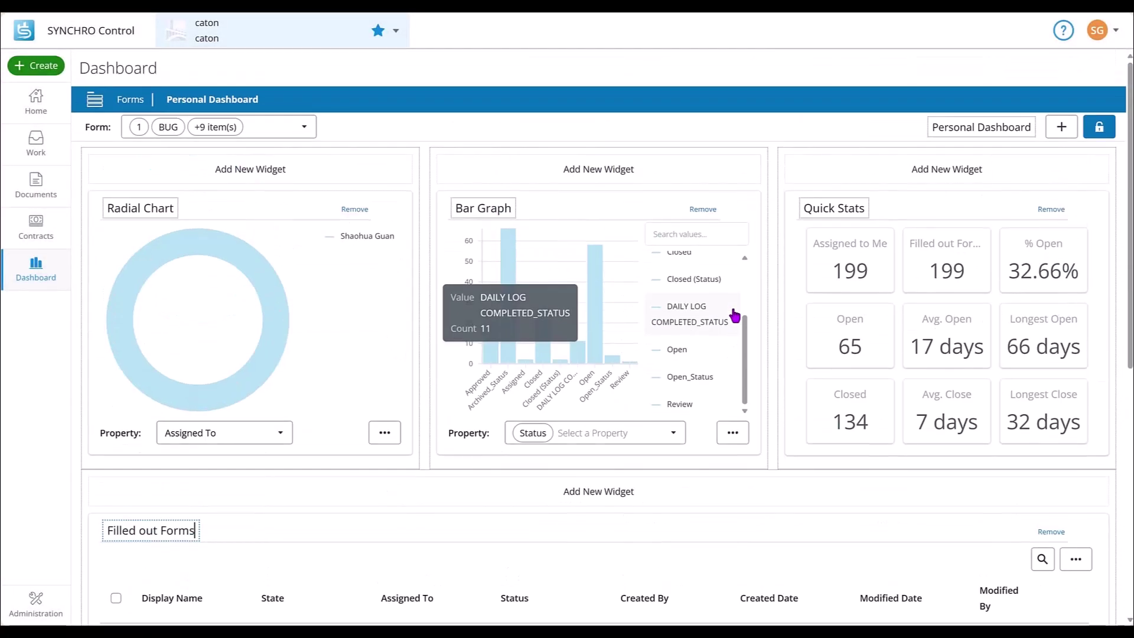
- Lock and unlock the layout, then create and save a dashboard named 'Another Personal Dashboard'
{"action": "left_click", "coordinate": [1099, 127]}
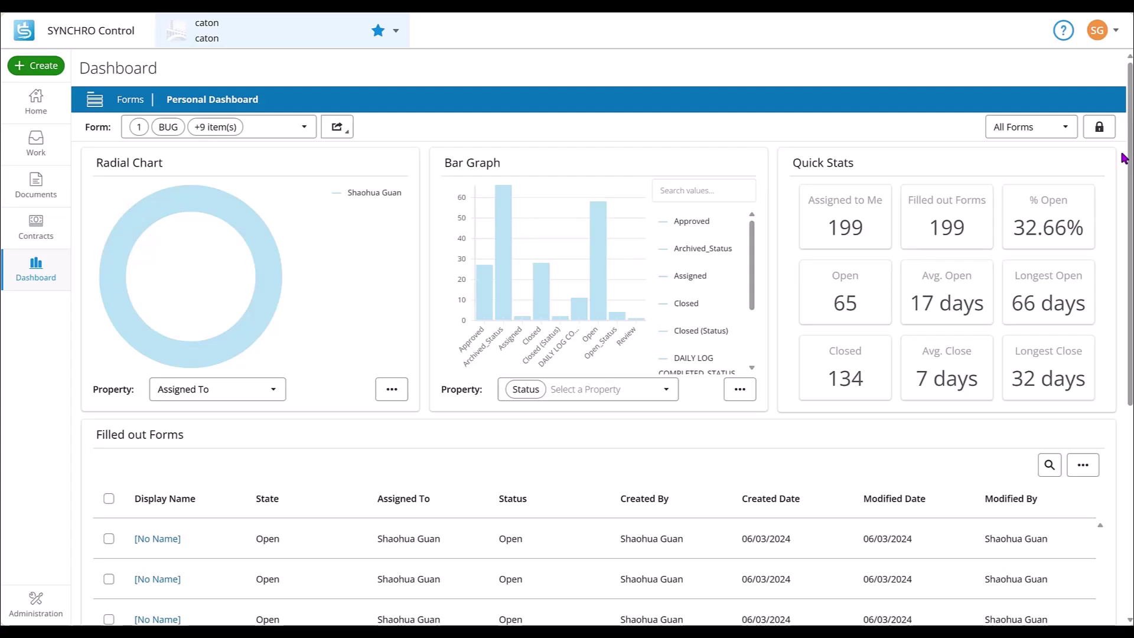
{"action": "left_click", "coordinate": [1102, 127]}
{"action": "left_click", "coordinate": [1062, 127]}
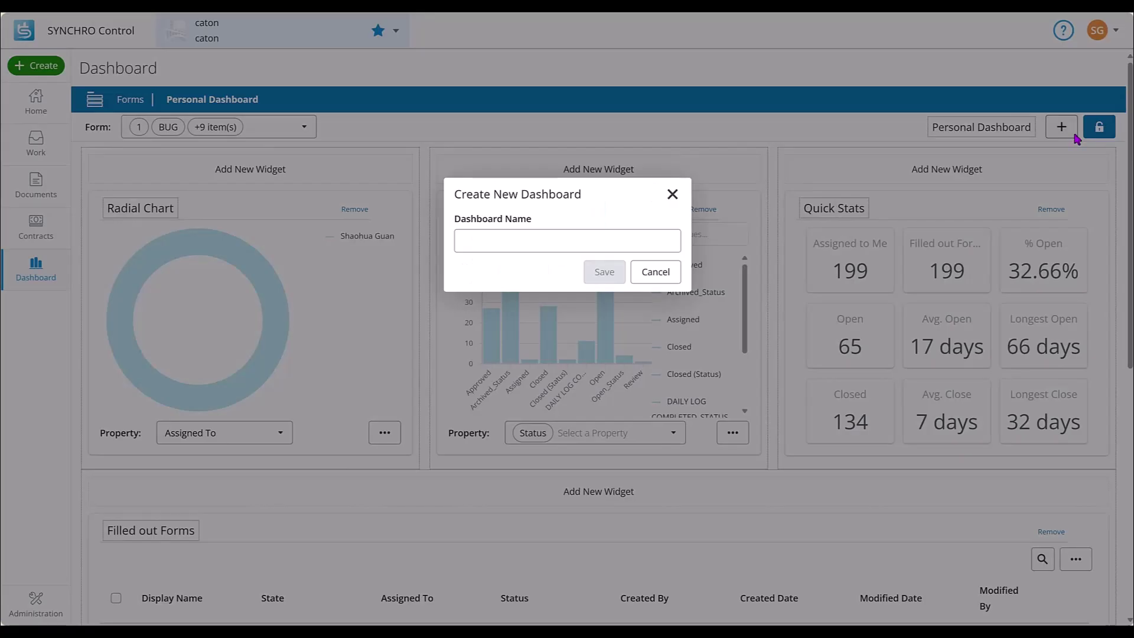
{"action": "left_click", "coordinate": [620, 239]}
{"action": "type", "text": "A"}
{"action": "key", "text": "Caps_Lock"}
{"action": "type", "text": "no"}
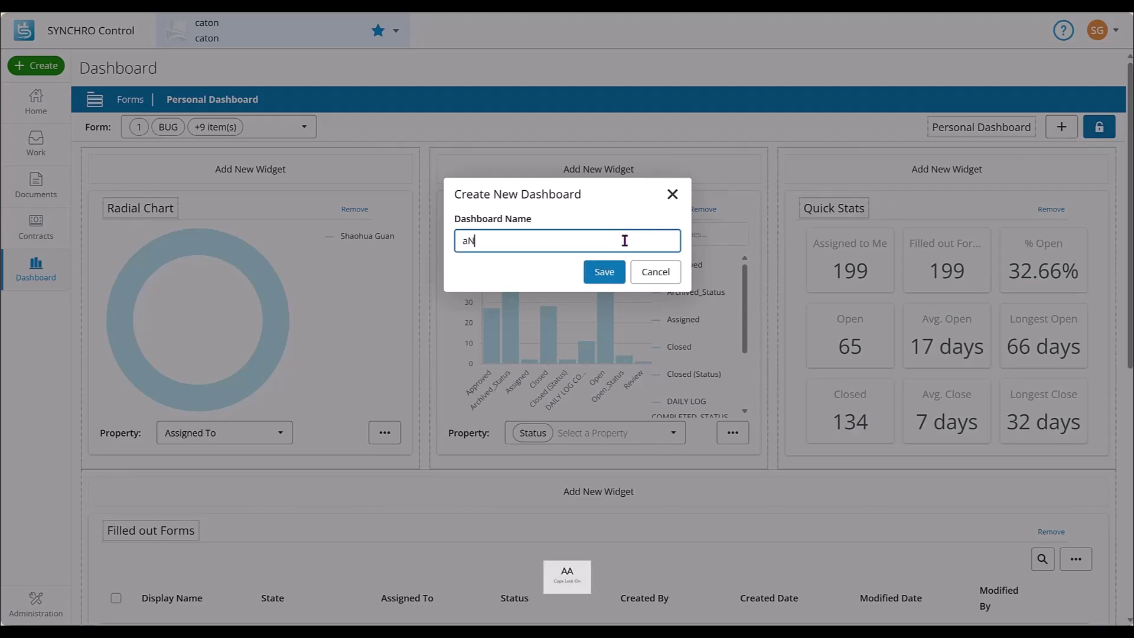
{"action": "type", "text": "ther Personal D"}
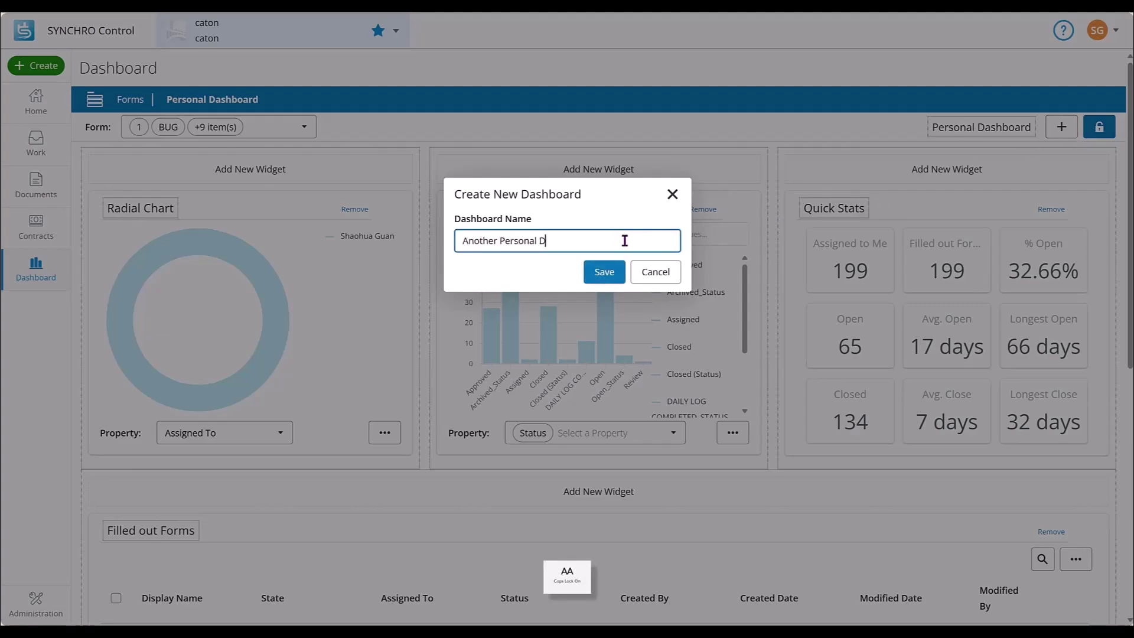
{"action": "key", "text": "Caps_Lock"}
{"action": "type", "text": "ashboard"}
{"action": "left_click", "coordinate": [614, 275]}
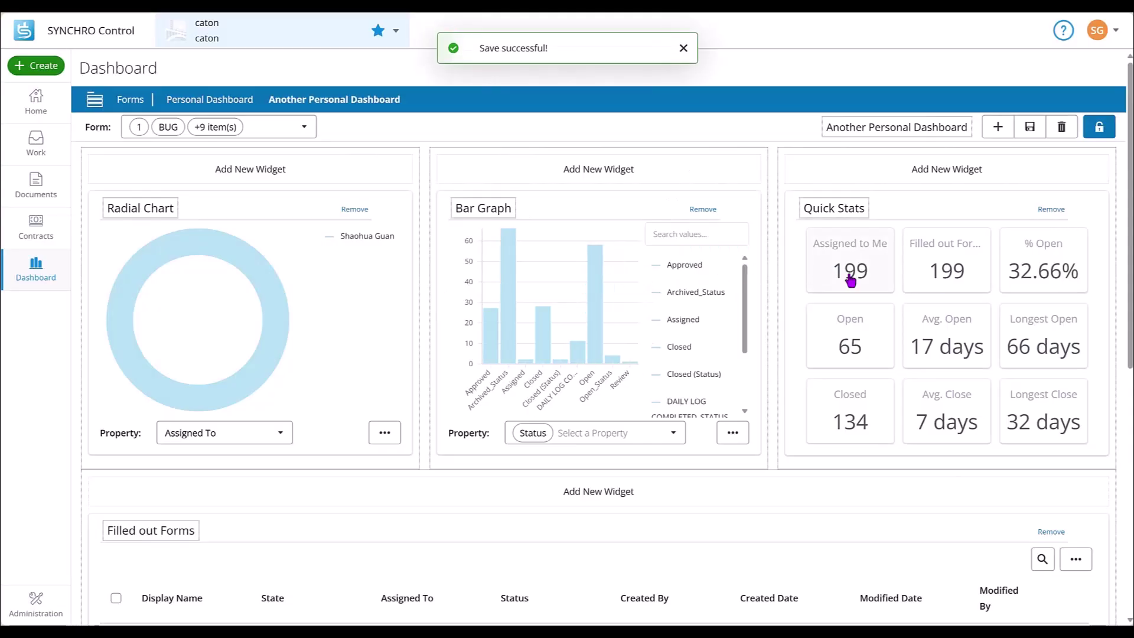
- Move Quick Stats to the bottom slot, add a Line Graph top-right, and save the layout
{"action": "scroll", "coordinate": [968, 233], "scroll_direction": "down", "scroll_amount": 1}
{"action": "scroll", "coordinate": [951, 238], "scroll_direction": "down", "scroll_amount": 1}
{"action": "left_click_drag", "start_coordinate": [931, 140], "coordinate": [826, 422]}
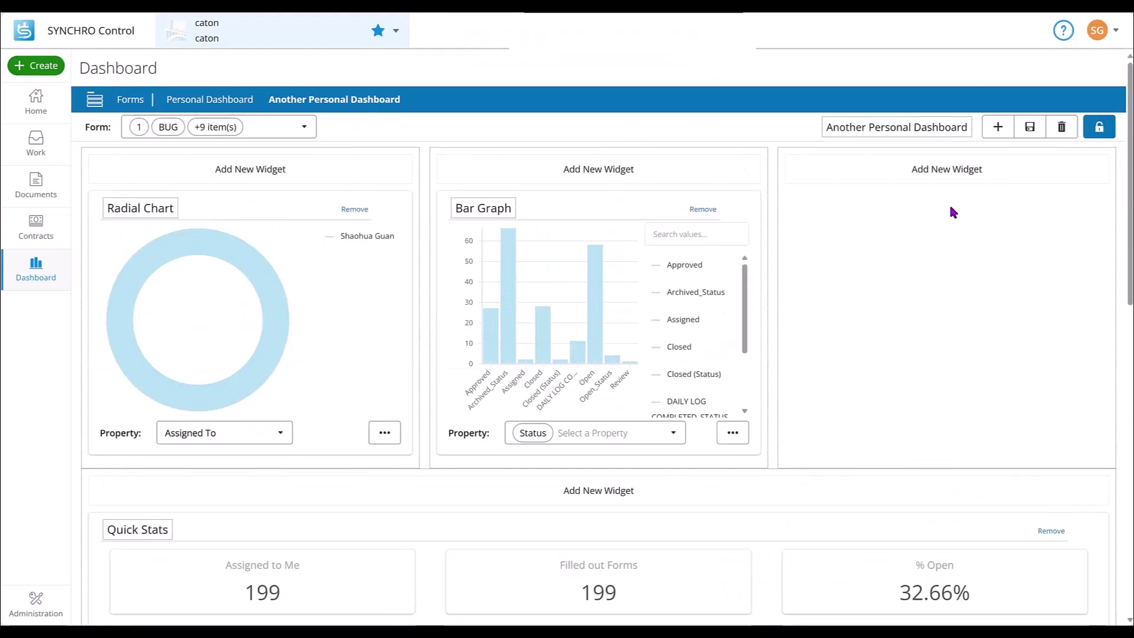
{"action": "left_click", "coordinate": [974, 173]}
{"action": "left_click", "coordinate": [501, 335]}
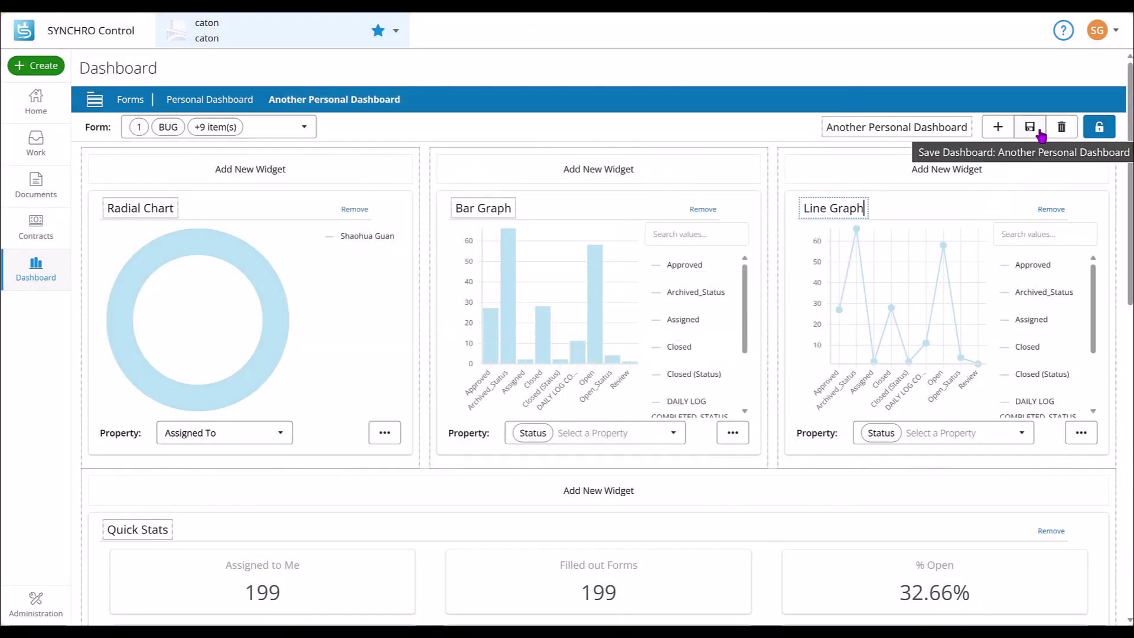
{"action": "left_click", "coordinate": [1030, 127]}
- Switch back to Another Personal Dashboard and download all forms as CSV
{"action": "left_click", "coordinate": [236, 110]}
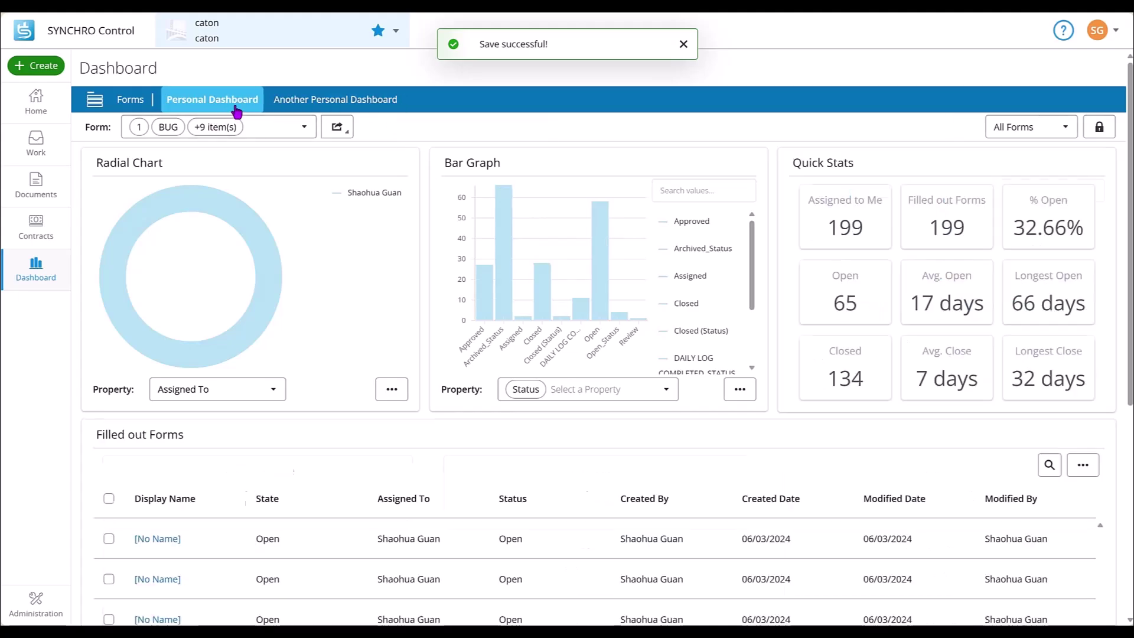
{"action": "left_click", "coordinate": [378, 101]}
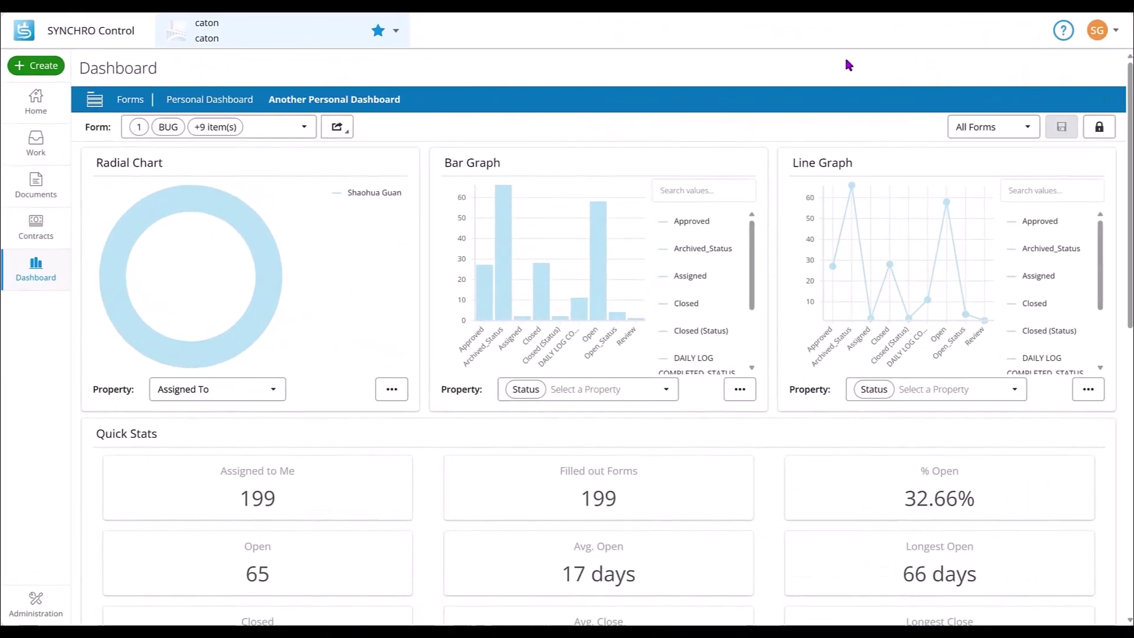
{"action": "left_click", "coordinate": [338, 126]}
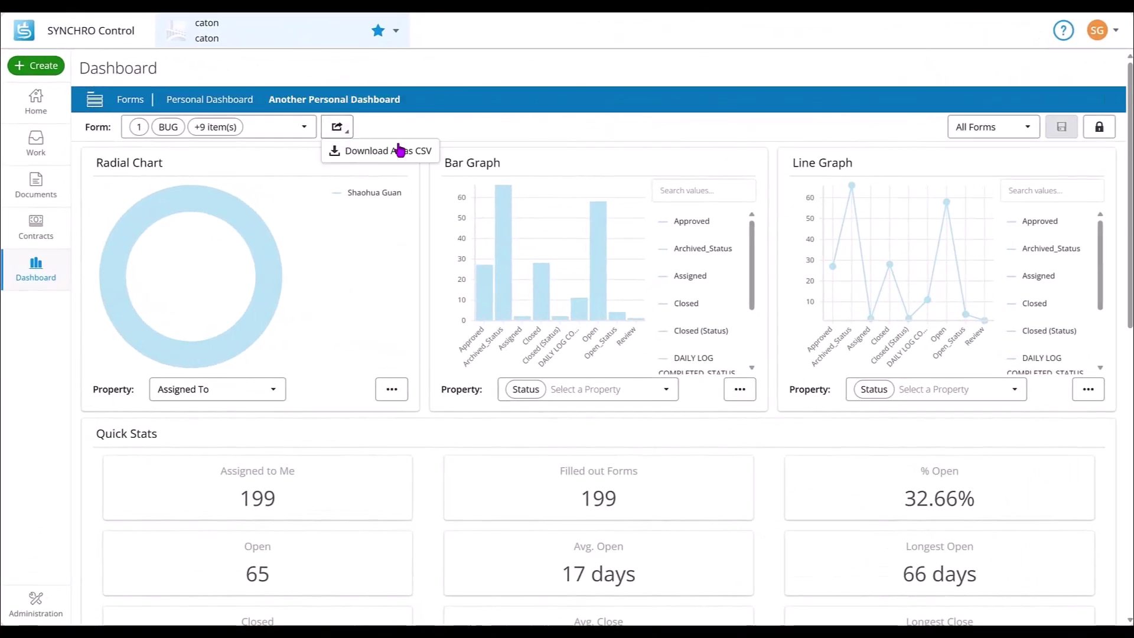
{"action": "left_click", "coordinate": [437, 158]}
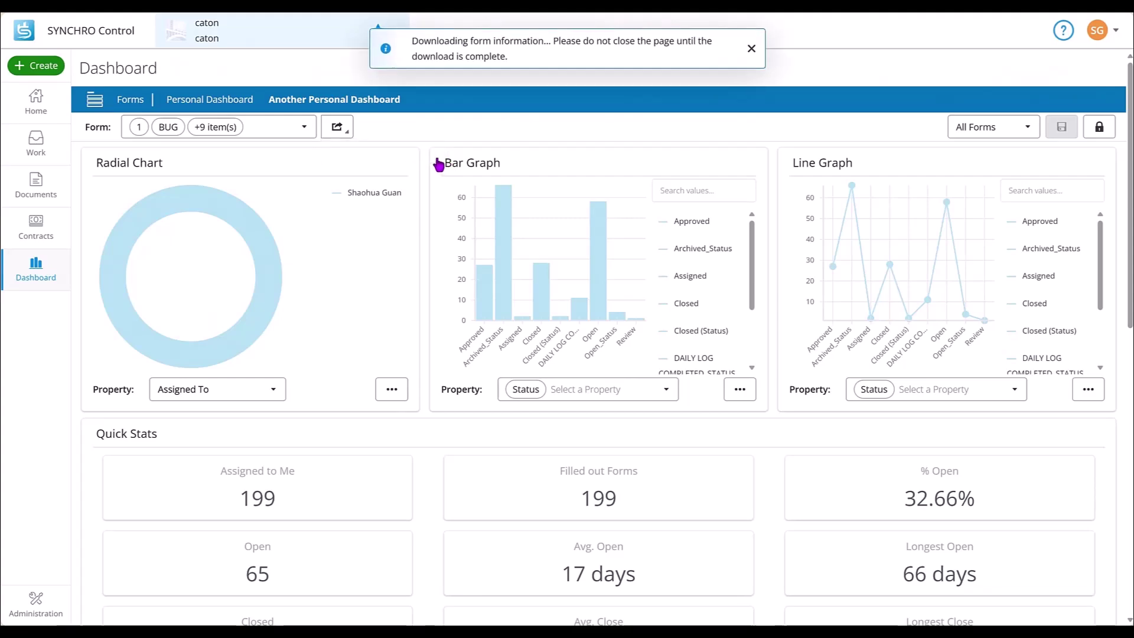
- Open the downloaded CSV in Excel, auto-fit all columns, and select row 200
{"action": "left_click", "coordinate": [790, 94]}
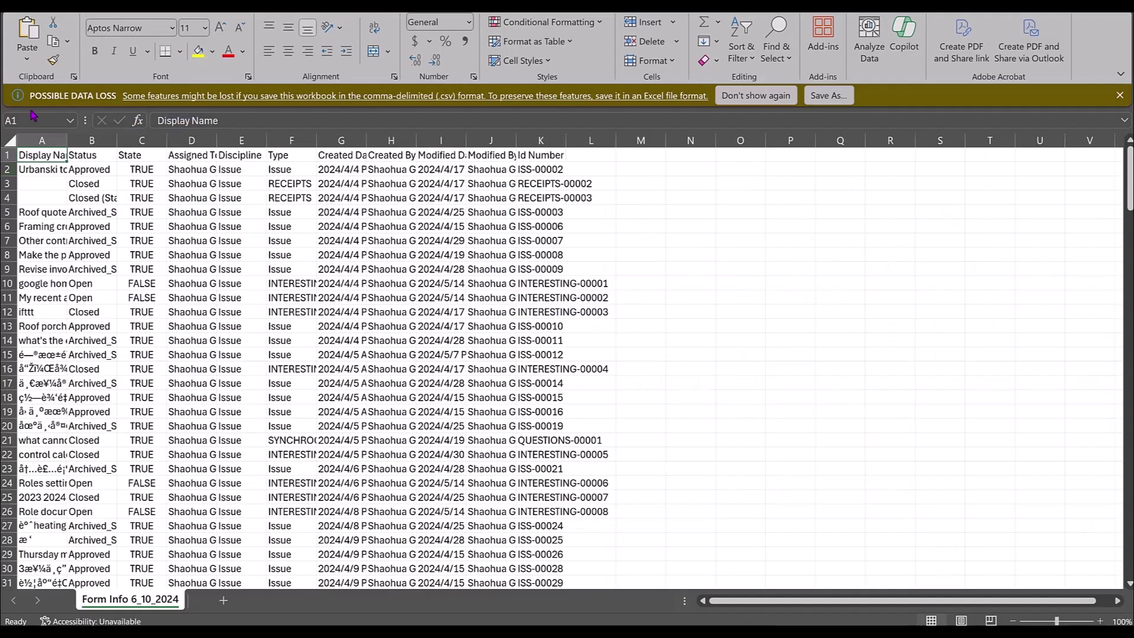
{"action": "left_click", "coordinate": [7, 141]}
{"action": "double_click", "coordinate": [67, 140]}
{"action": "scroll", "coordinate": [613, 398], "scroll_direction": "down", "scroll_amount": 20}
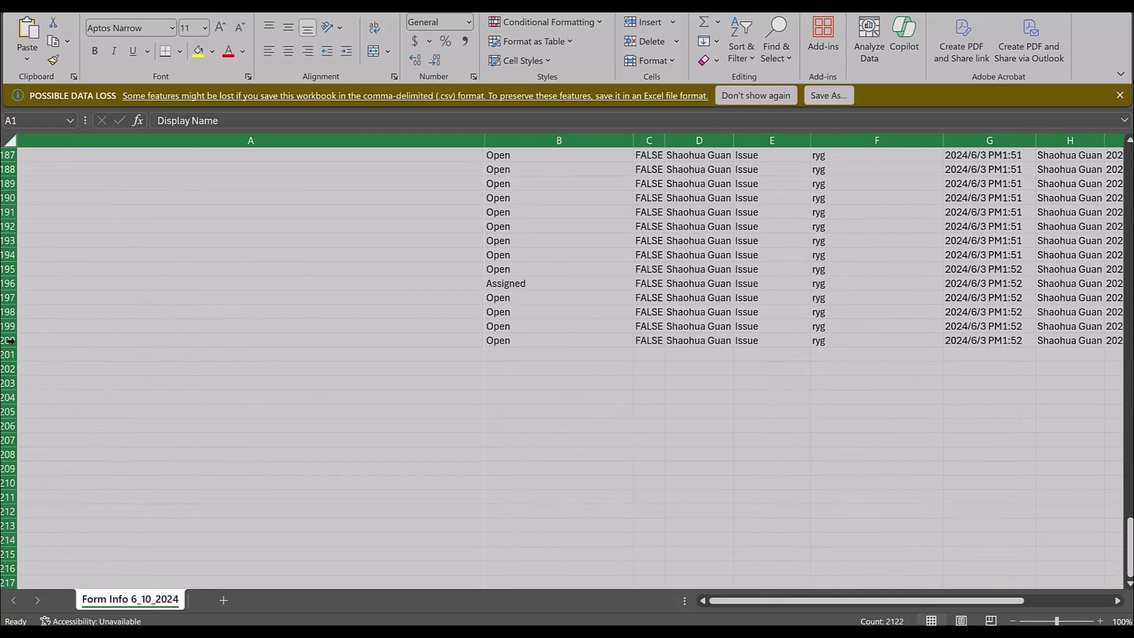
{"action": "left_click", "coordinate": [8, 341]}
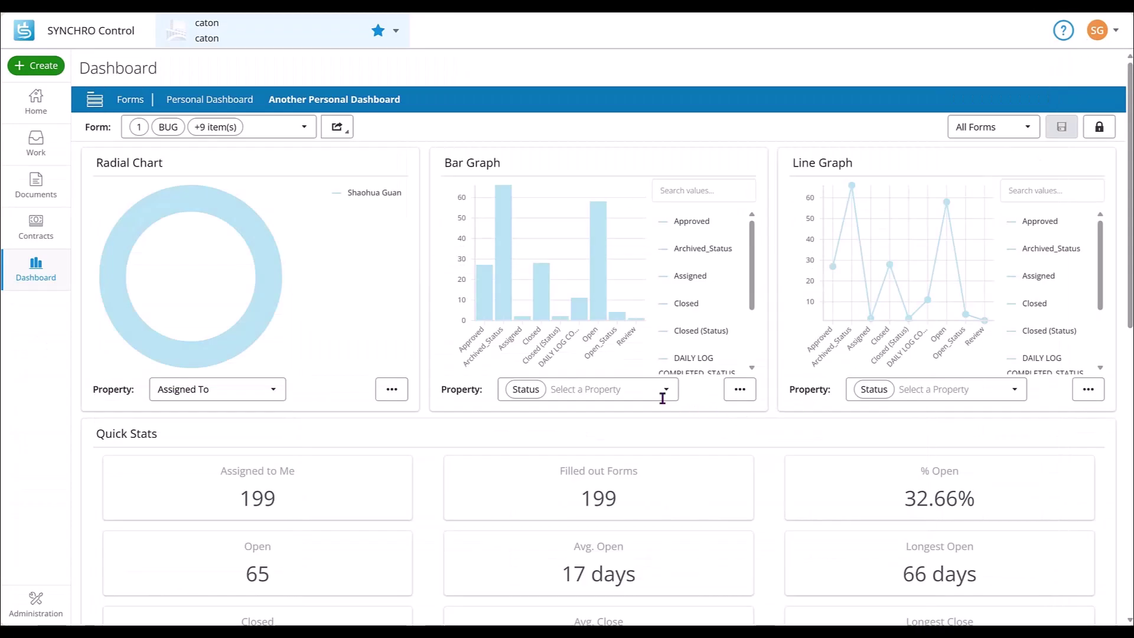